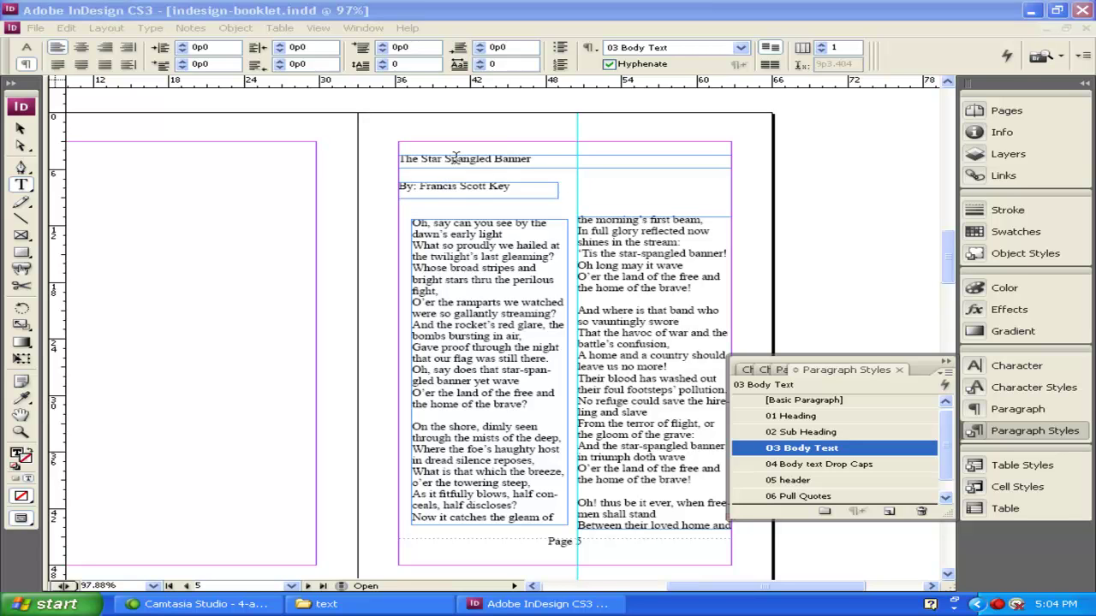
Change the 01 Heading paragraph style's font to Arial at 18 pt
{"action": "double_click", "coordinate": [798, 418]}
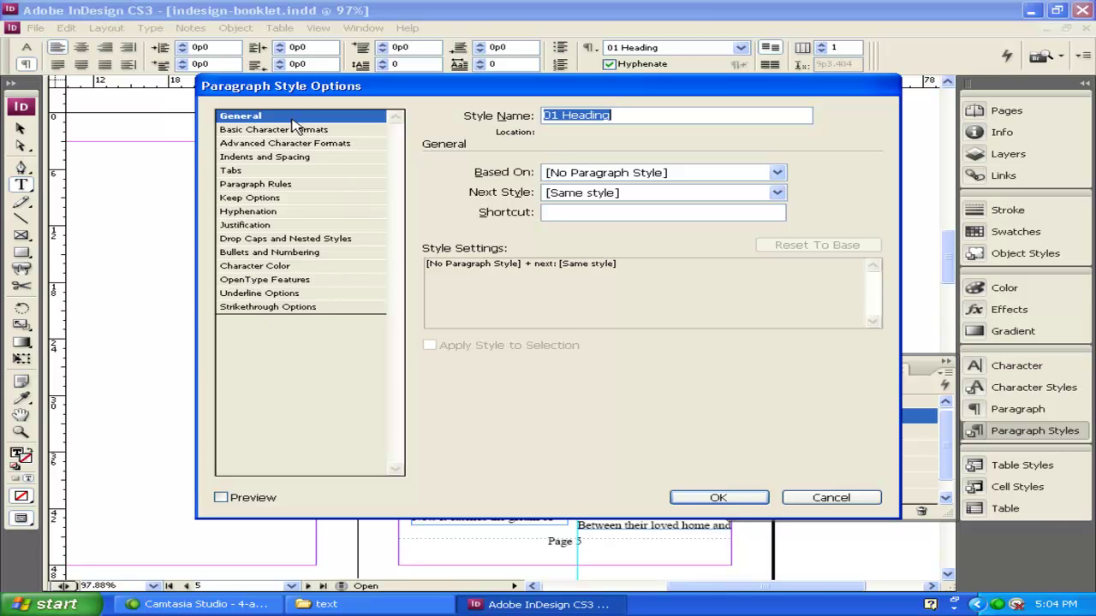
{"action": "left_click", "coordinate": [244, 133]}
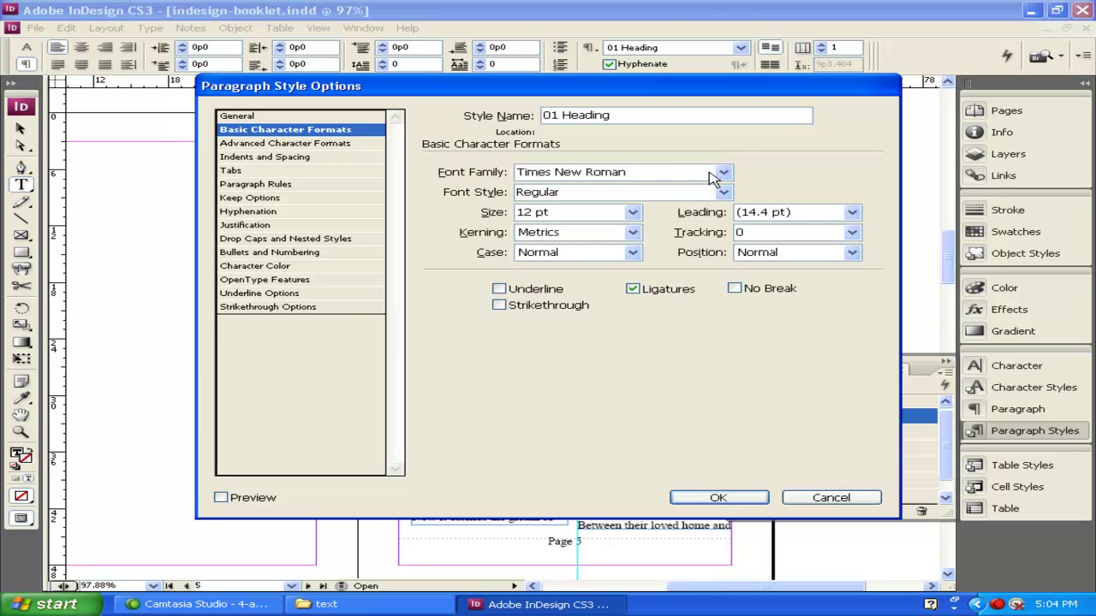
{"action": "left_click", "coordinate": [723, 172]}
{"action": "key", "text": "Home"}
{"action": "left_click", "coordinate": [586, 203]}
{"action": "left_click", "coordinate": [636, 214]}
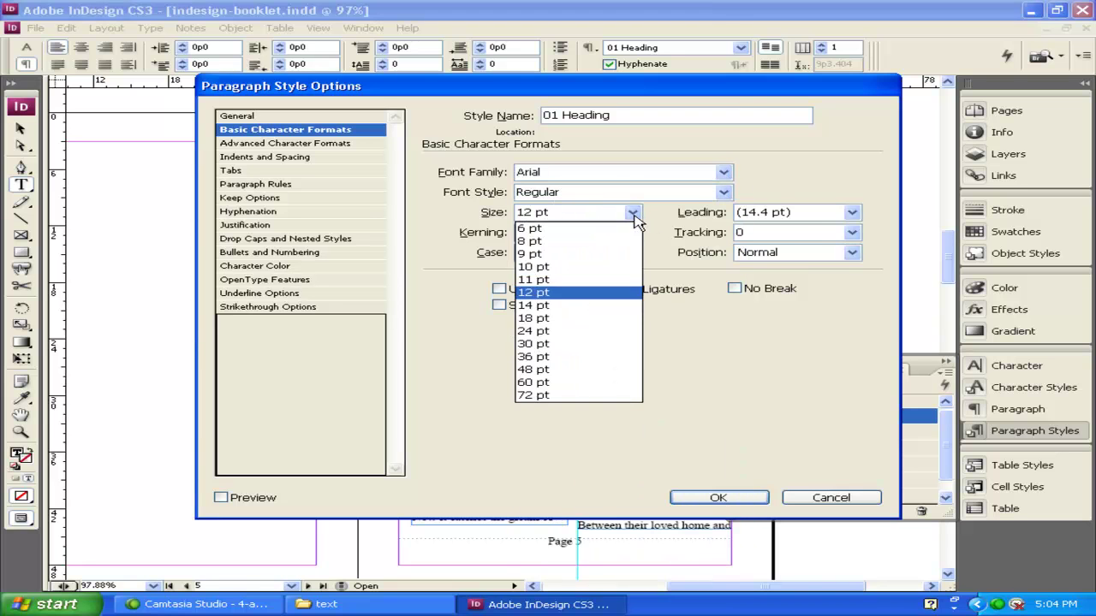
{"action": "left_click", "coordinate": [560, 318]}
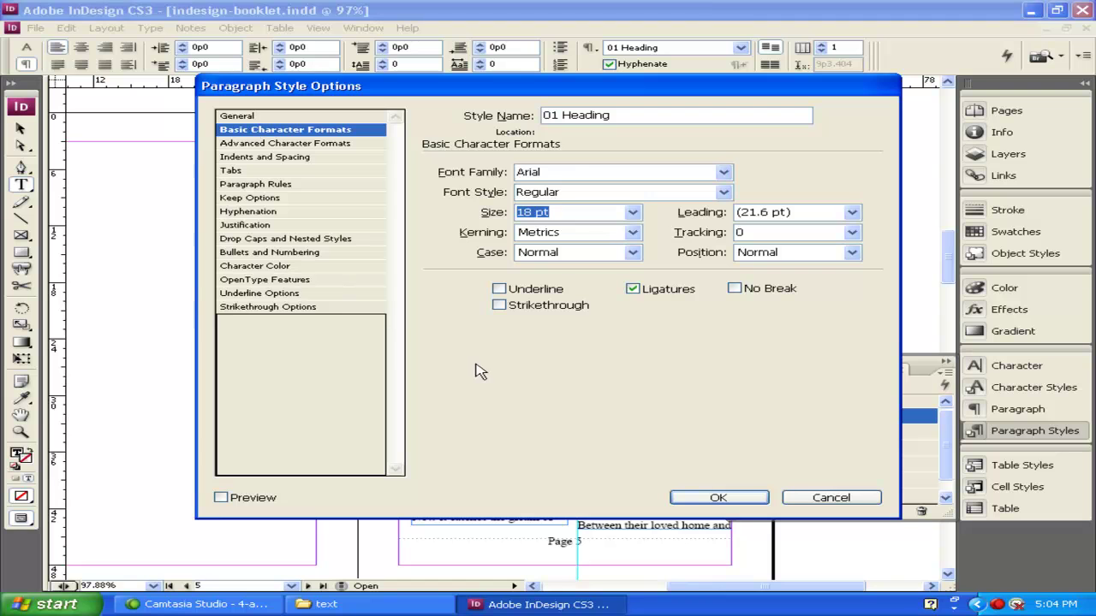
{"action": "left_click", "coordinate": [719, 498]}
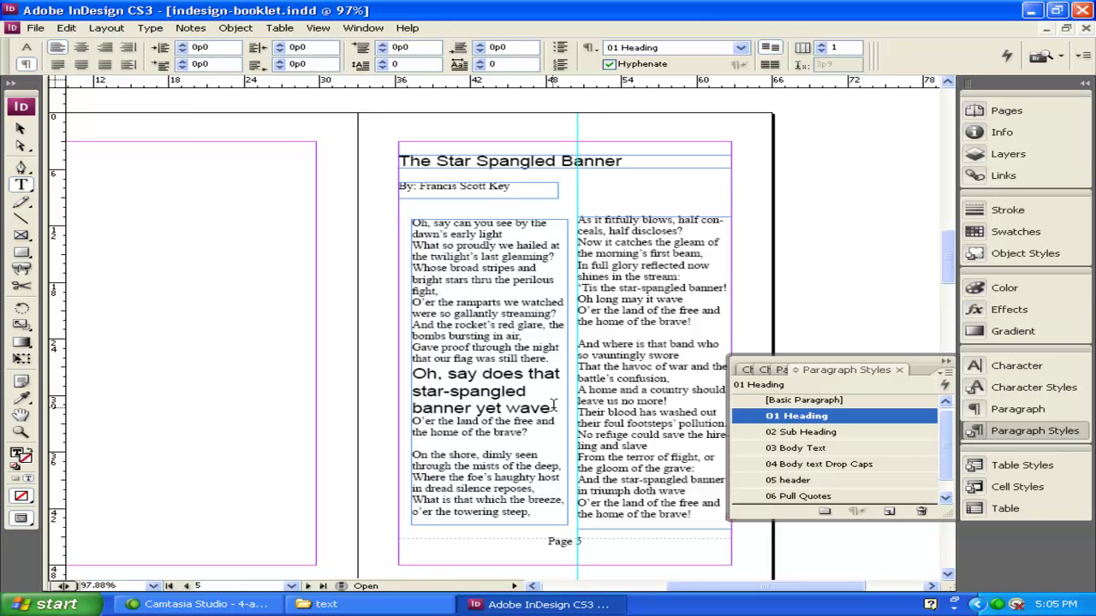
Apply 03 Body Text to the 'Oh, say does that star-spangled banner yet wave' line
{"action": "left_click_drag", "start_coordinate": [551, 407], "coordinate": [412, 372]}
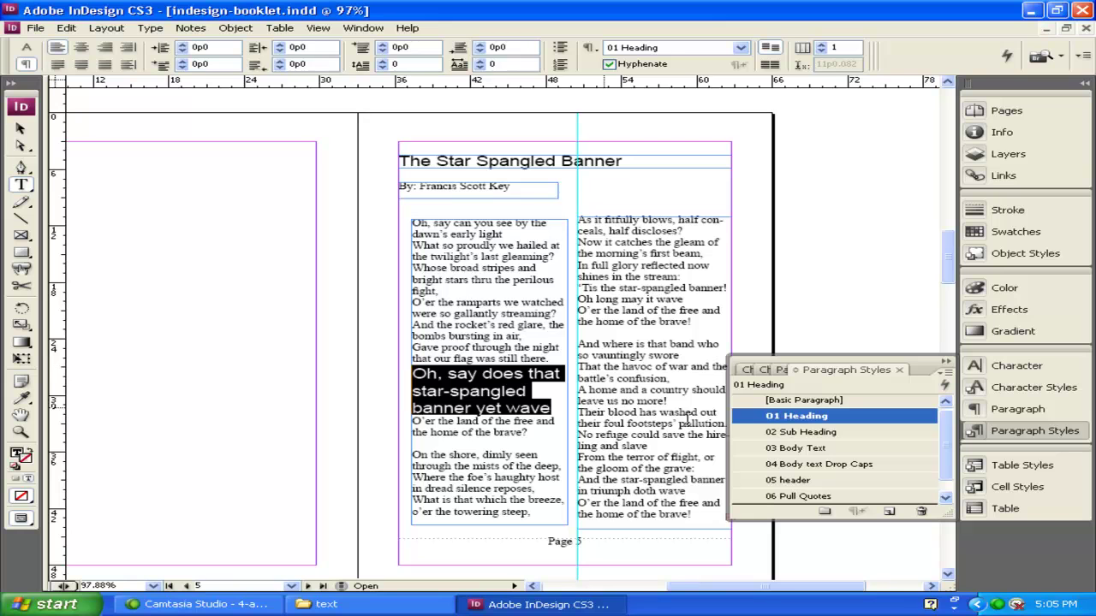
{"action": "left_click", "coordinate": [797, 448]}
{"action": "left_click", "coordinate": [505, 387]}
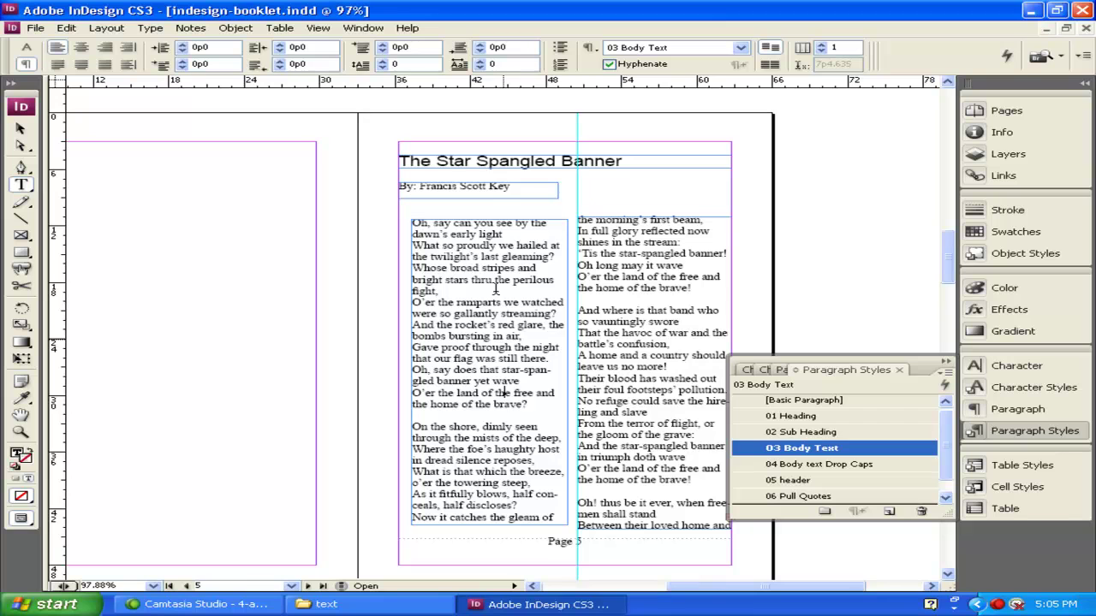
{"action": "left_click", "coordinate": [493, 161]}
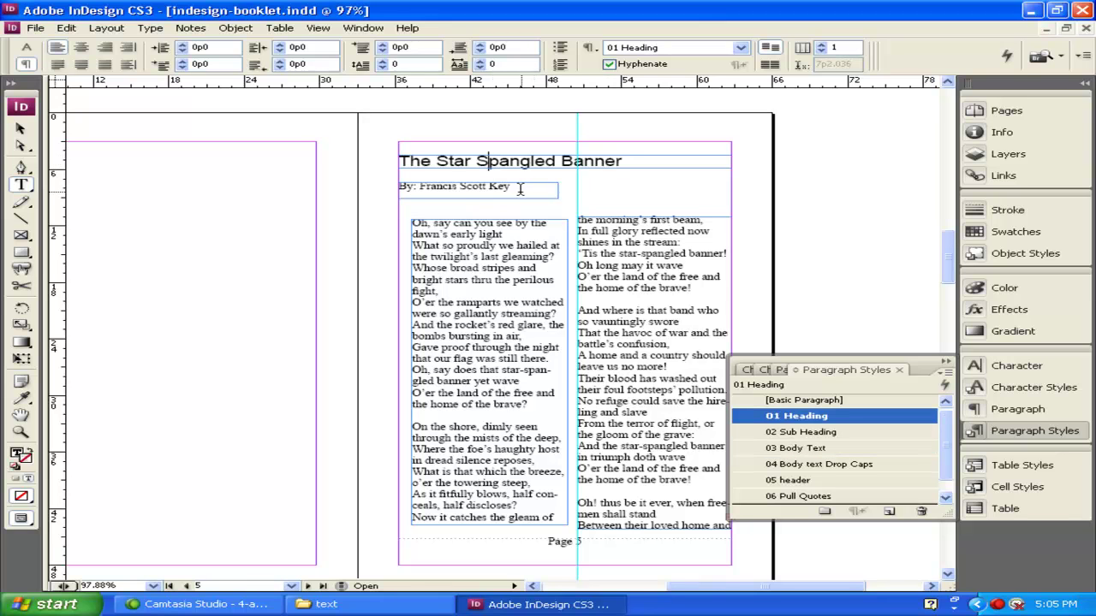
Set the 02 Sub Heading style to Arial Italic, restyling the 'By: Francis Scott Key' byline
{"action": "left_click_drag", "start_coordinate": [519, 189], "coordinate": [383, 187]}
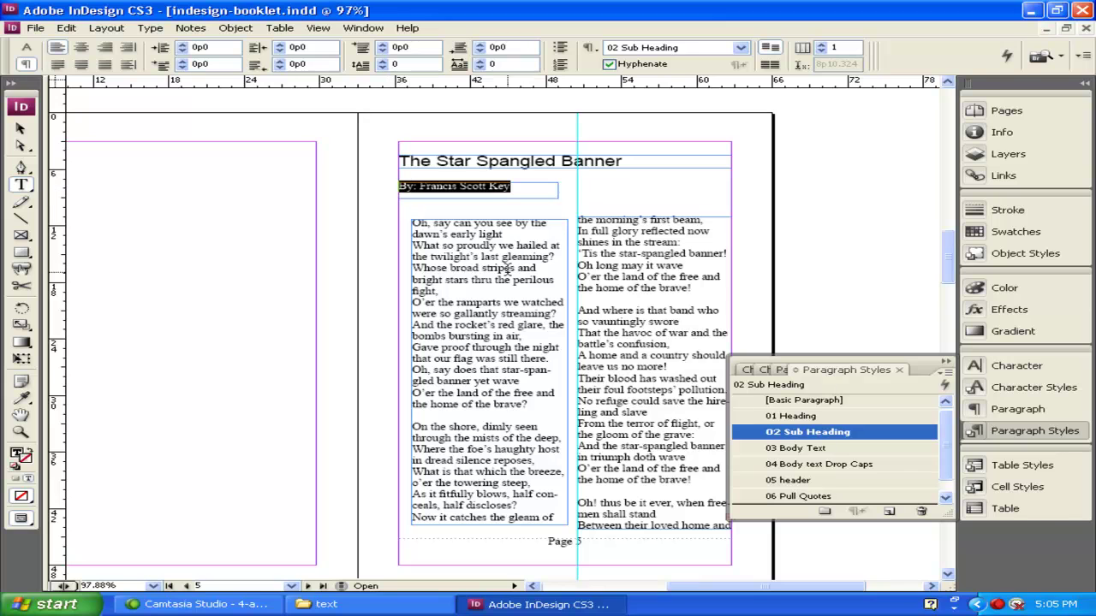
{"action": "double_click", "coordinate": [820, 432]}
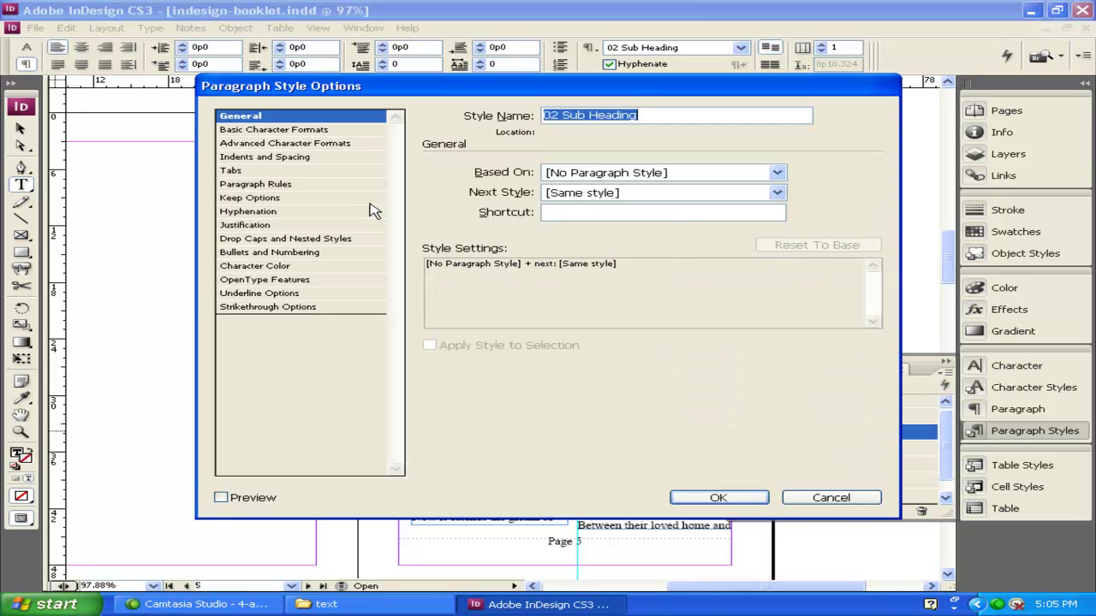
{"action": "left_click", "coordinate": [278, 130]}
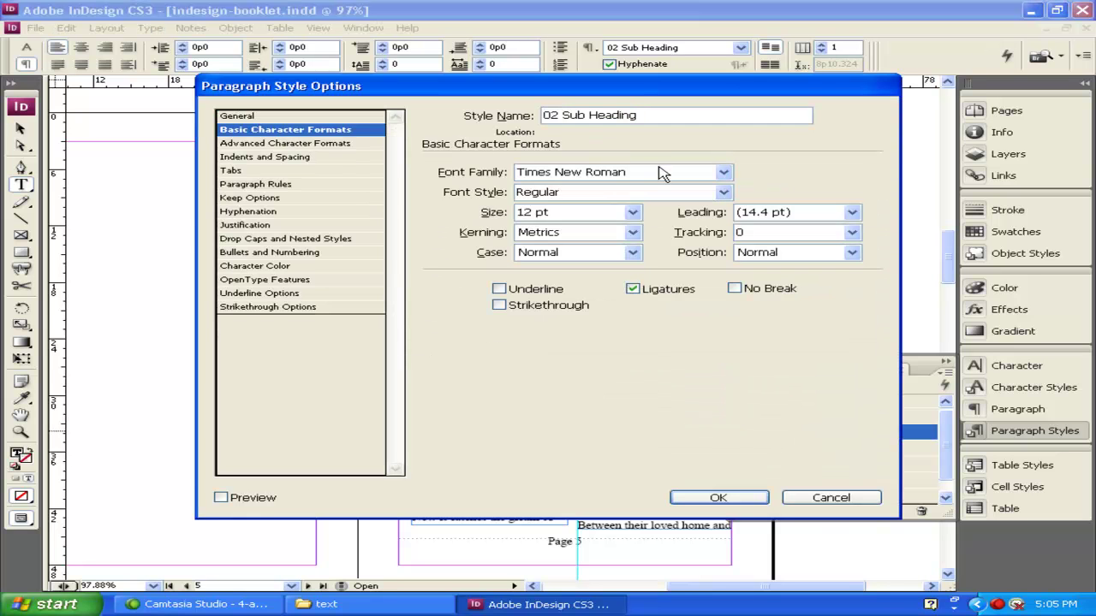
{"action": "left_click", "coordinate": [724, 173]}
{"action": "type", "text": "al Rounded MT Bold"}
{"action": "scroll", "coordinate": [702, 177], "scroll_direction": "down", "scroll_amount": 5}
{"action": "type", "text": "entric Std"}
{"action": "key", "text": "Return"}
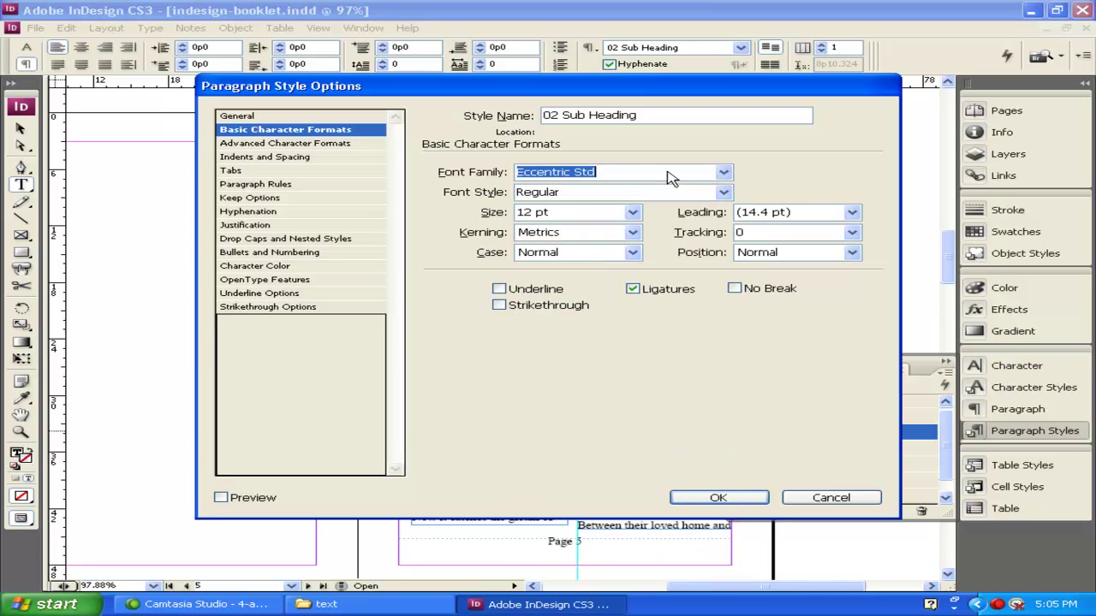
{"action": "type", "text": "ari"}
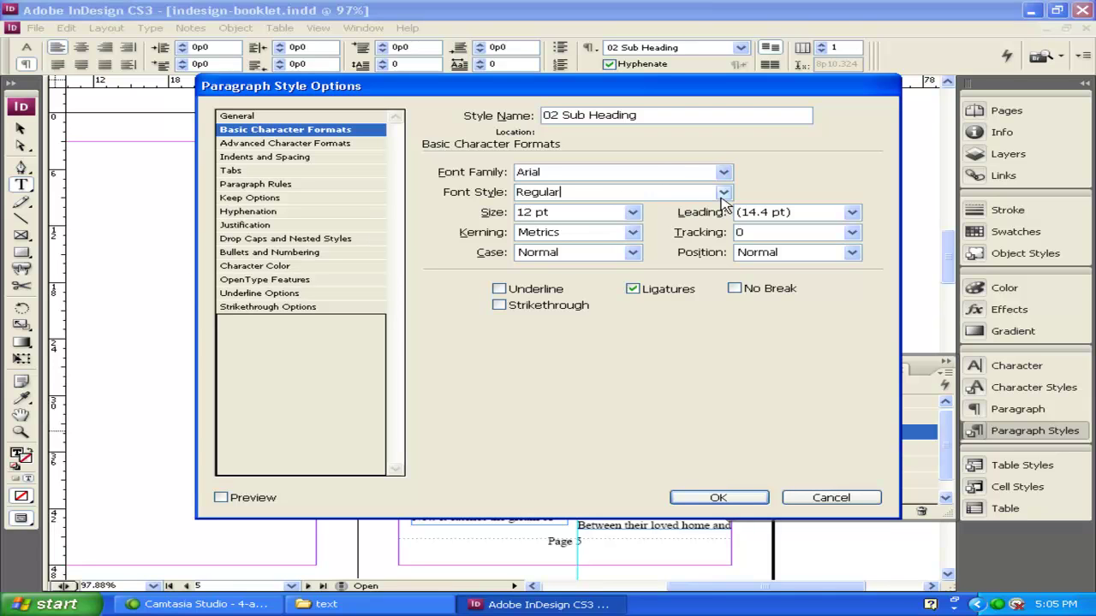
{"action": "left_click", "coordinate": [723, 194]}
{"action": "left_click", "coordinate": [643, 234]}
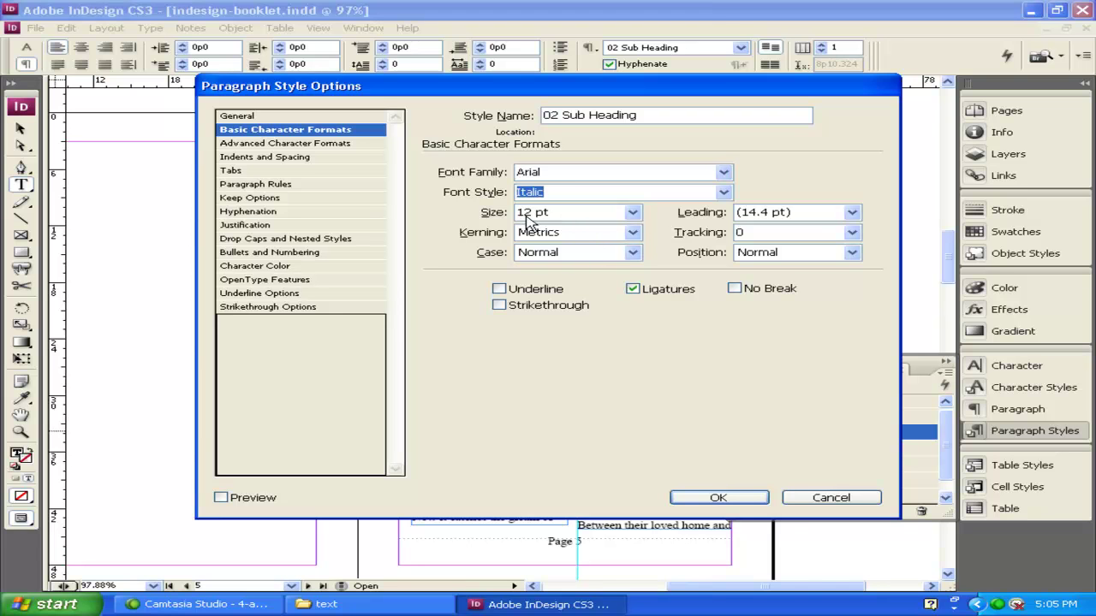
{"action": "left_click", "coordinate": [746, 500]}
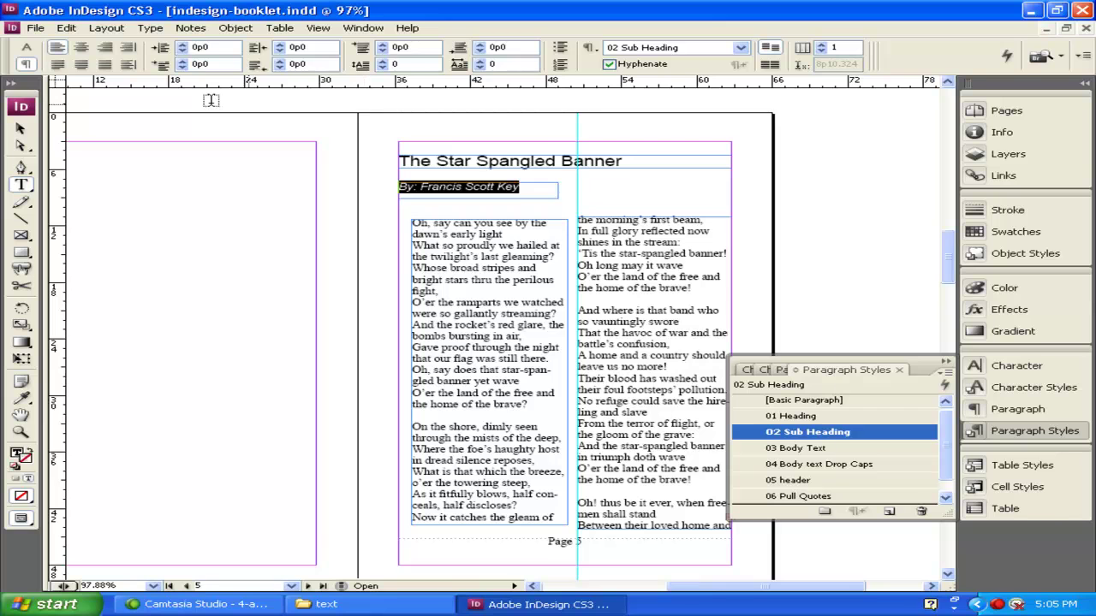
Move the byline frame up so it sits tight beneath the title
{"action": "left_click", "coordinate": [22, 130]}
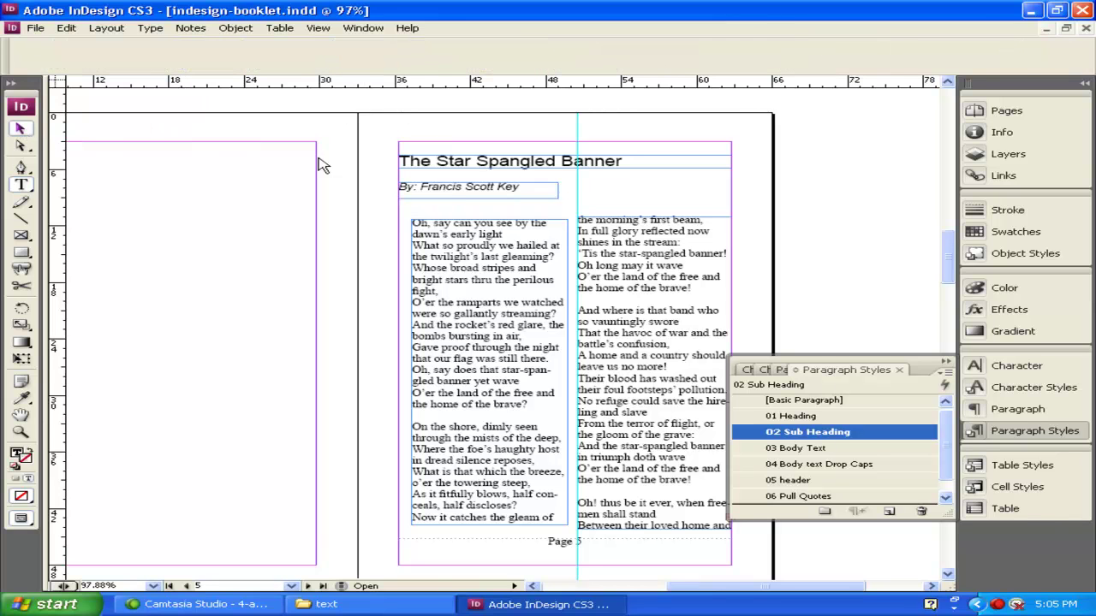
{"action": "left_click", "coordinate": [426, 183]}
{"action": "left_click_drag", "start_coordinate": [431, 189], "coordinate": [432, 178]}
{"action": "left_click", "coordinate": [459, 209]}
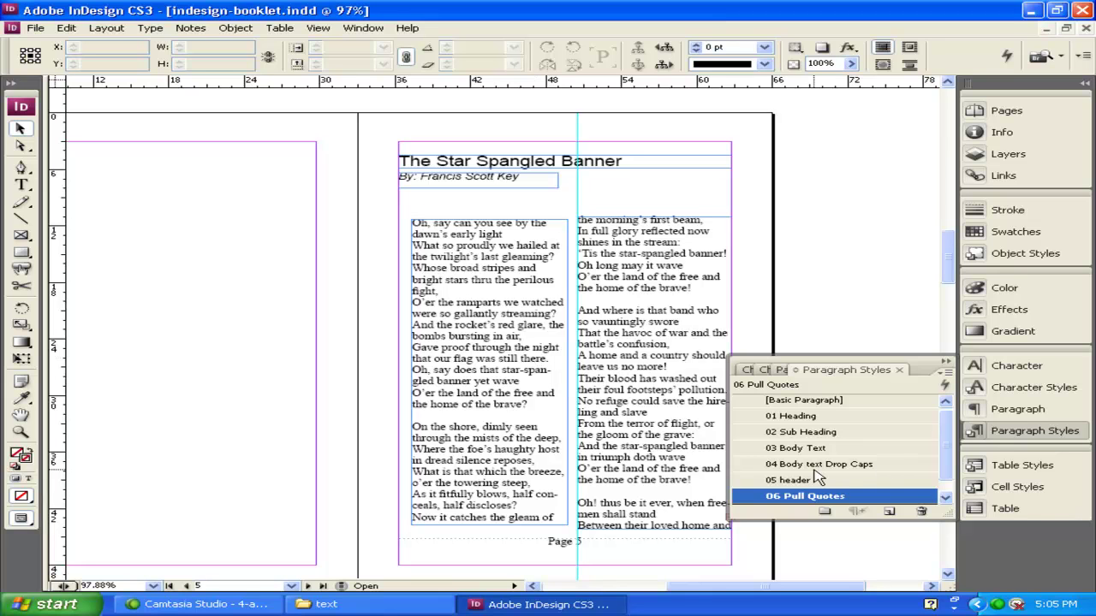
Keep the left poem column at X 43p6.5, Y 27p6.5 and pick 03 Body Text
{"action": "left_click", "coordinate": [545, 413]}
{"action": "key", "text": "ctrl+z"}
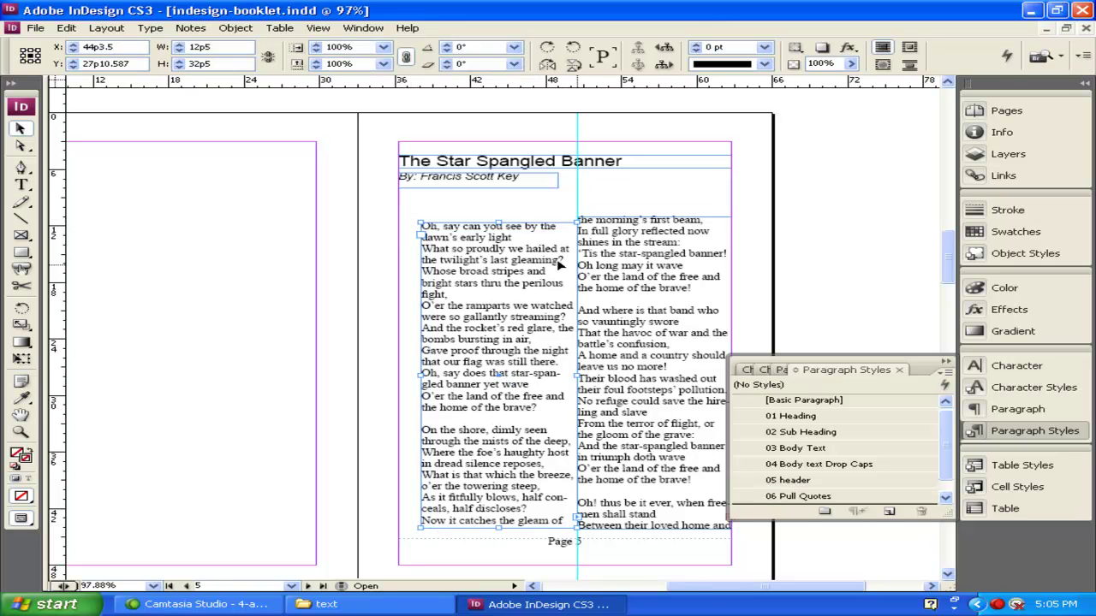
{"action": "key", "text": "ctrl+shift+z"}
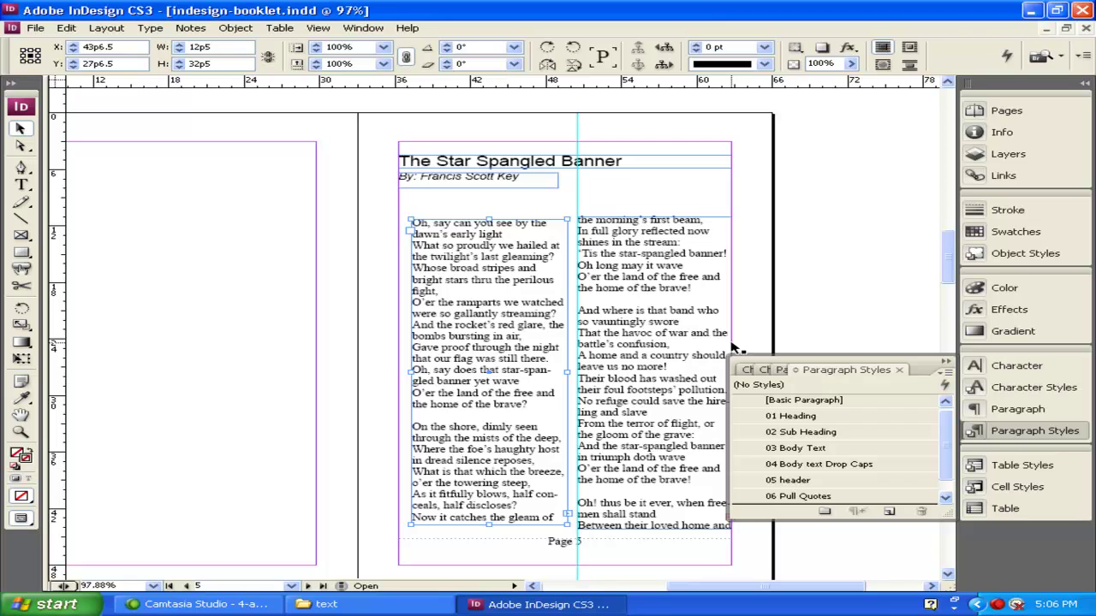
{"action": "left_click", "coordinate": [796, 453]}
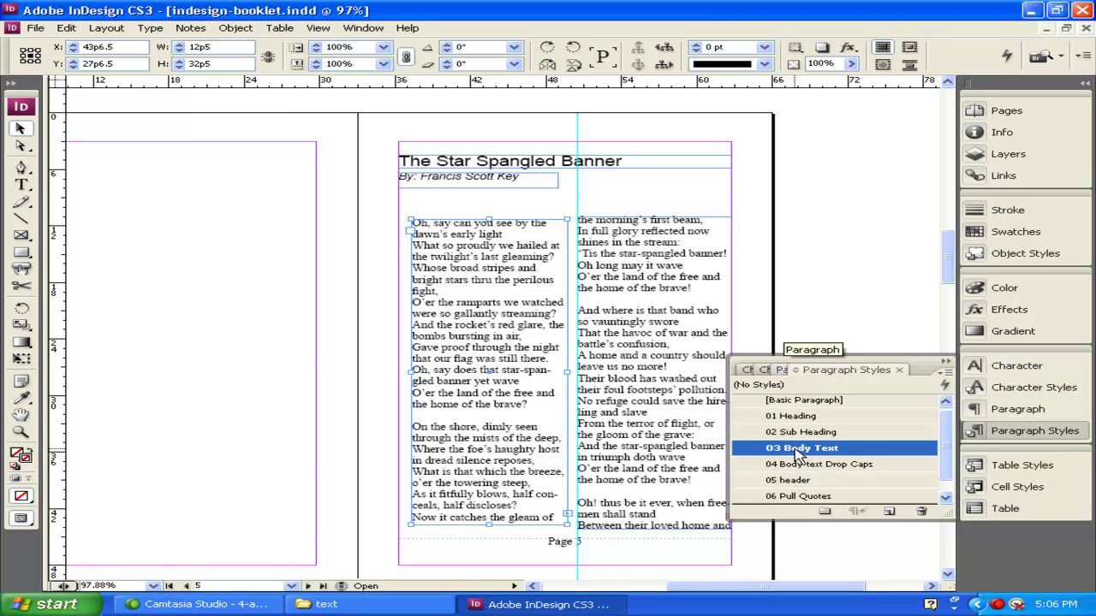
Reduce the 03 Body Text style's font size to 10 pt
{"action": "double_click", "coordinate": [796, 452]}
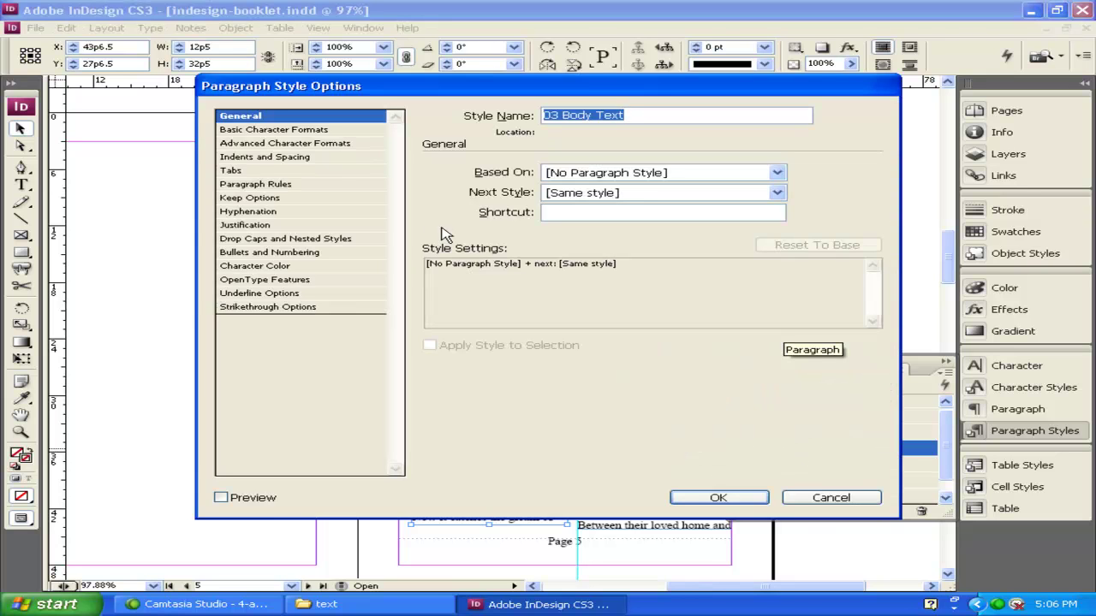
{"action": "left_click", "coordinate": [256, 131]}
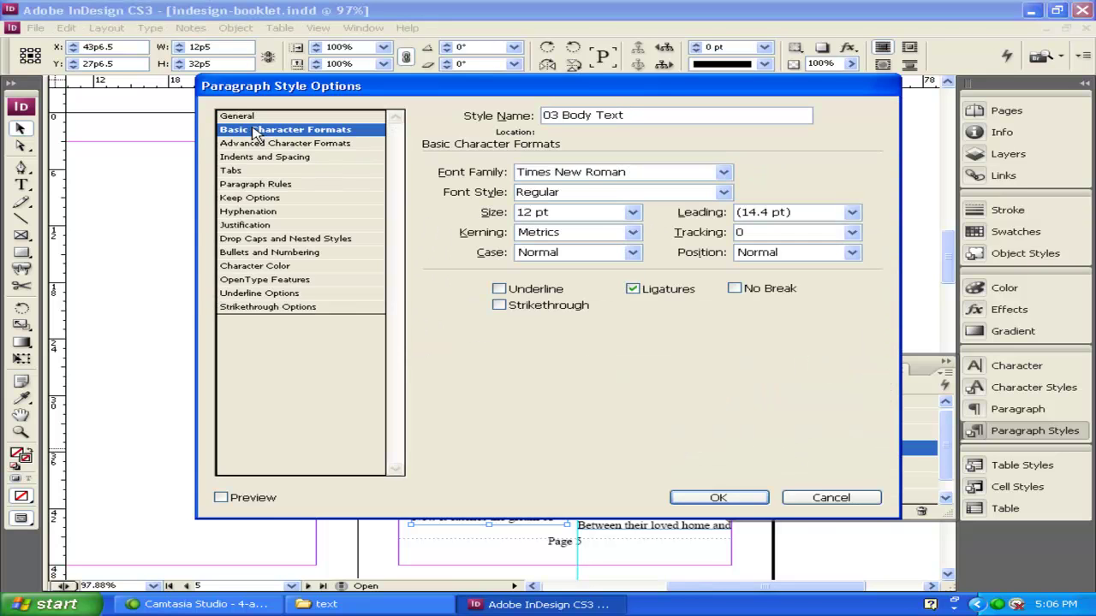
{"action": "left_click", "coordinate": [633, 212]}
{"action": "left_click", "coordinate": [600, 266]}
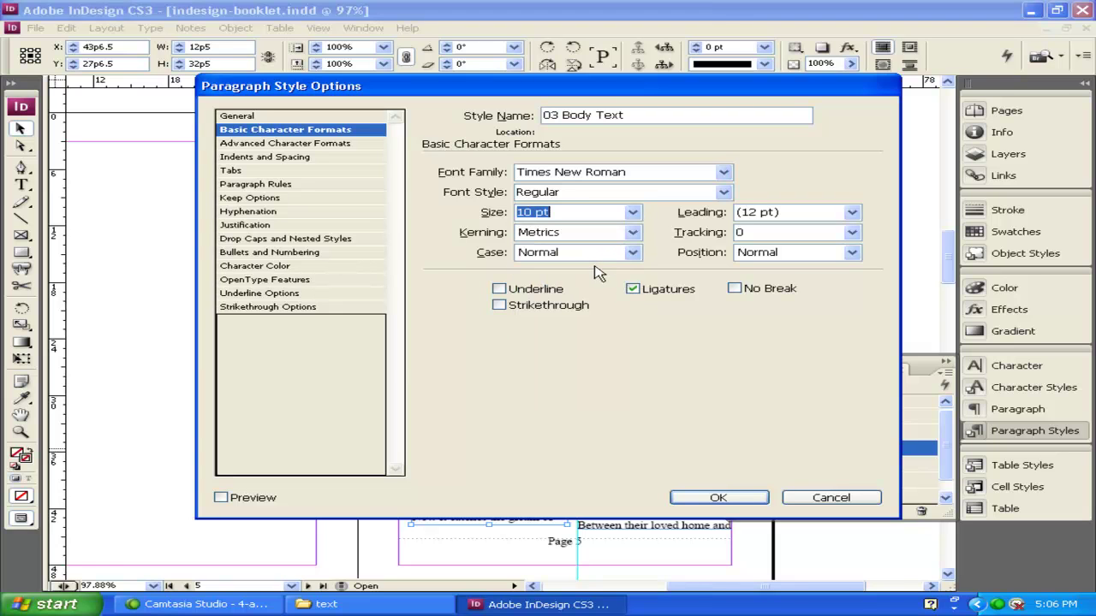
{"action": "left_click", "coordinate": [737, 501]}
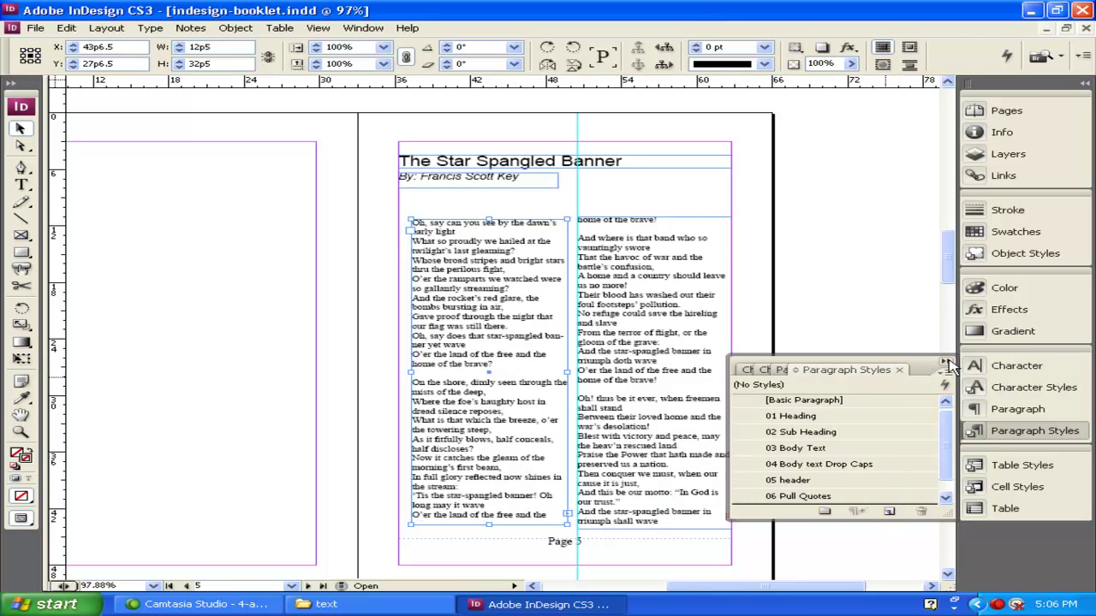
Close Paragraph Styles and lengthen both poem columns so the poem fits with bottoms aligned
{"action": "left_click", "coordinate": [946, 362]}
{"action": "left_click", "coordinate": [602, 338]}
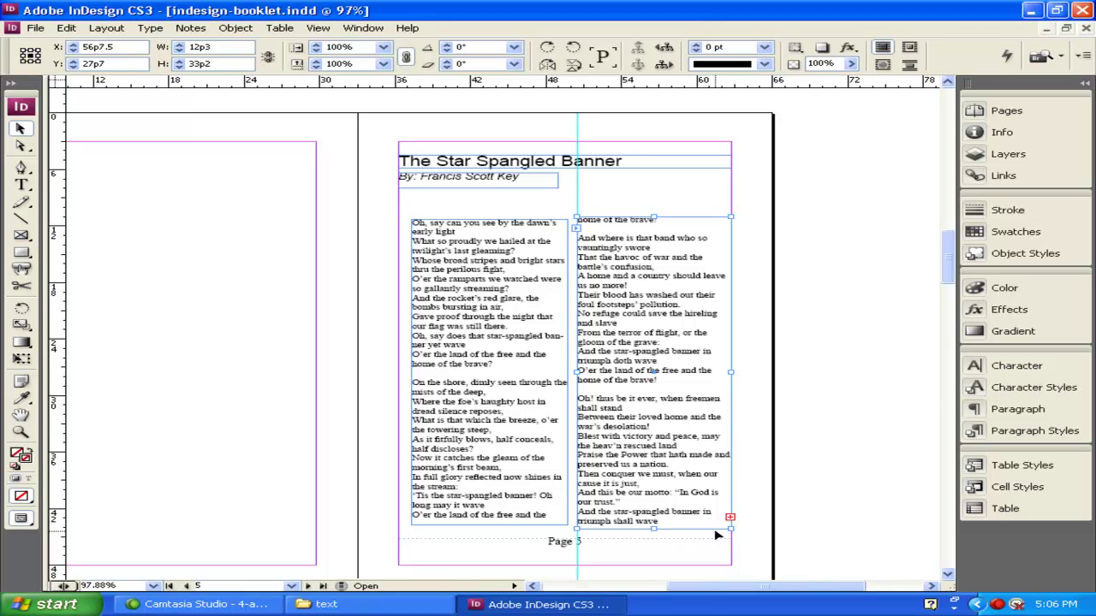
{"action": "left_click_drag", "start_coordinate": [654, 531], "coordinate": [648, 537]}
{"action": "left_click", "coordinate": [484, 523]}
{"action": "left_click_drag", "start_coordinate": [489, 528], "coordinate": [490, 538]}
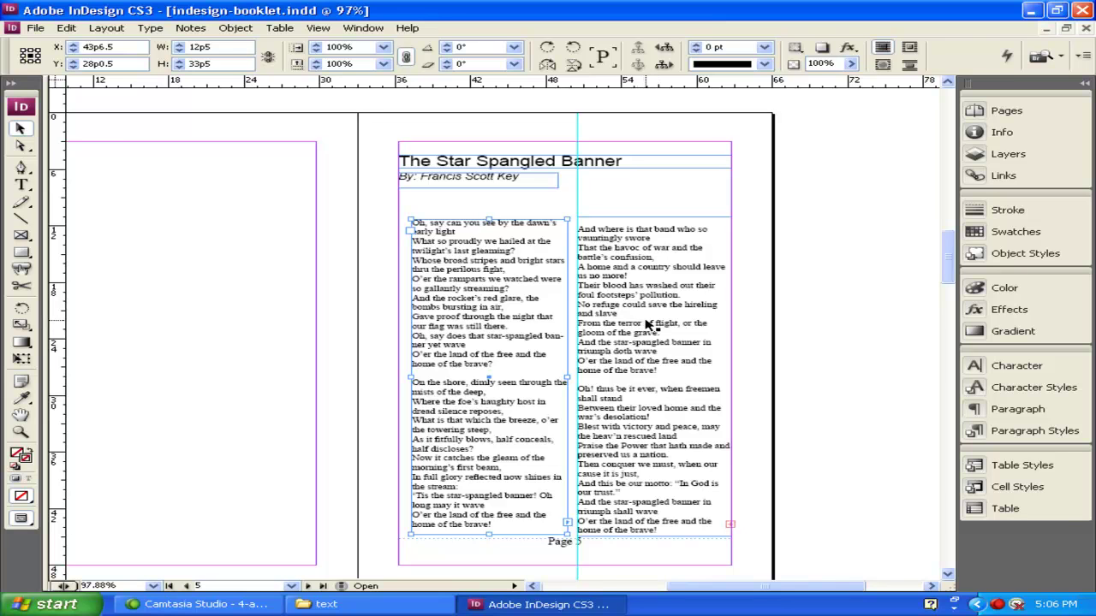
{"action": "scroll", "coordinate": [648, 324], "scroll_direction": "down", "scroll_amount": 6}
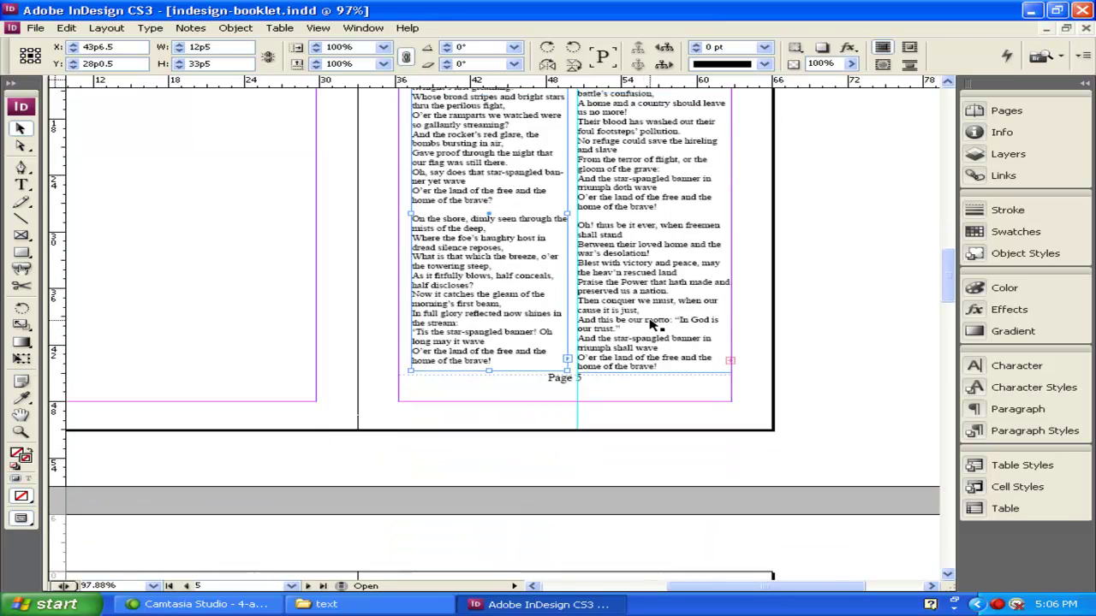
{"action": "scroll", "coordinate": [653, 321], "scroll_direction": "down", "scroll_amount": 6}
{"action": "scroll", "coordinate": [656, 325], "scroll_direction": "up", "scroll_amount": 3}
{"action": "scroll", "coordinate": [655, 325], "scroll_direction": "down", "scroll_amount": 5}
Draw a tall empty text frame below the Title of Document heading on page 6
{"action": "left_click_drag", "start_coordinate": [778, 590], "coordinate": [713, 595]}
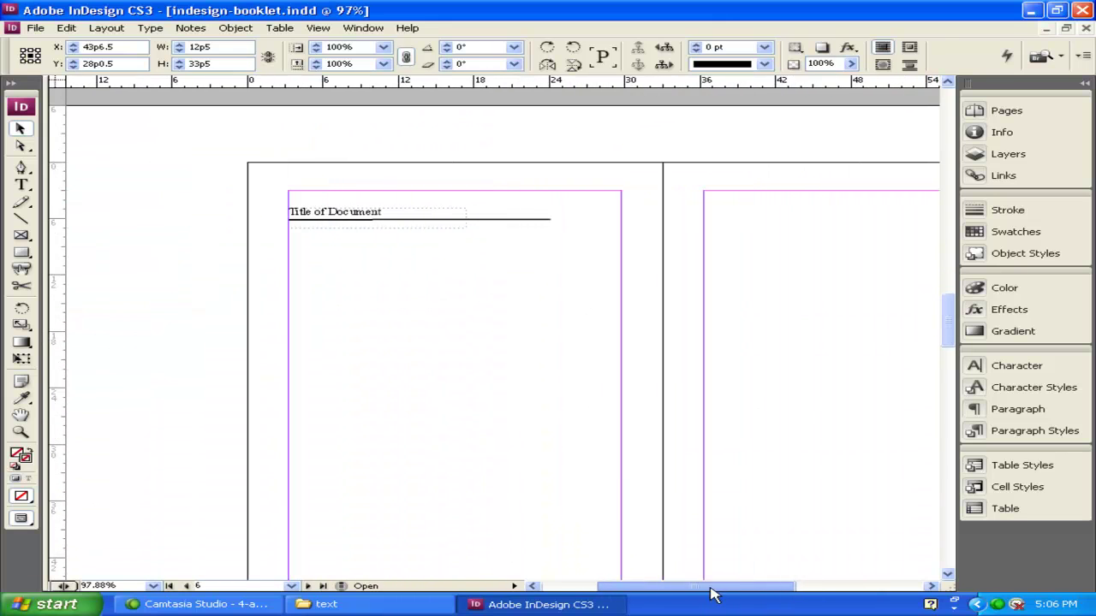
{"action": "left_click", "coordinate": [22, 185]}
{"action": "left_click_drag", "start_coordinate": [299, 251], "coordinate": [431, 479]}
{"action": "scroll", "coordinate": [622, 496], "scroll_direction": "up", "scroll_amount": 2}
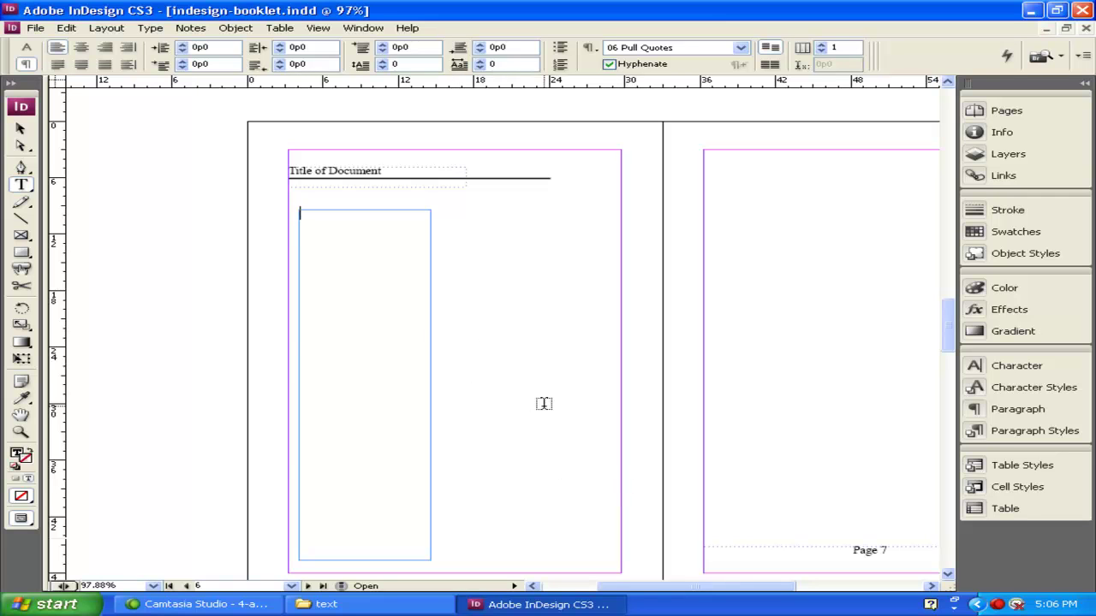
{"action": "scroll", "coordinate": [543, 402], "scroll_direction": "up", "scroll_amount": 3}
{"action": "scroll", "coordinate": [787, 316], "scroll_direction": "up", "scroll_amount": 4}
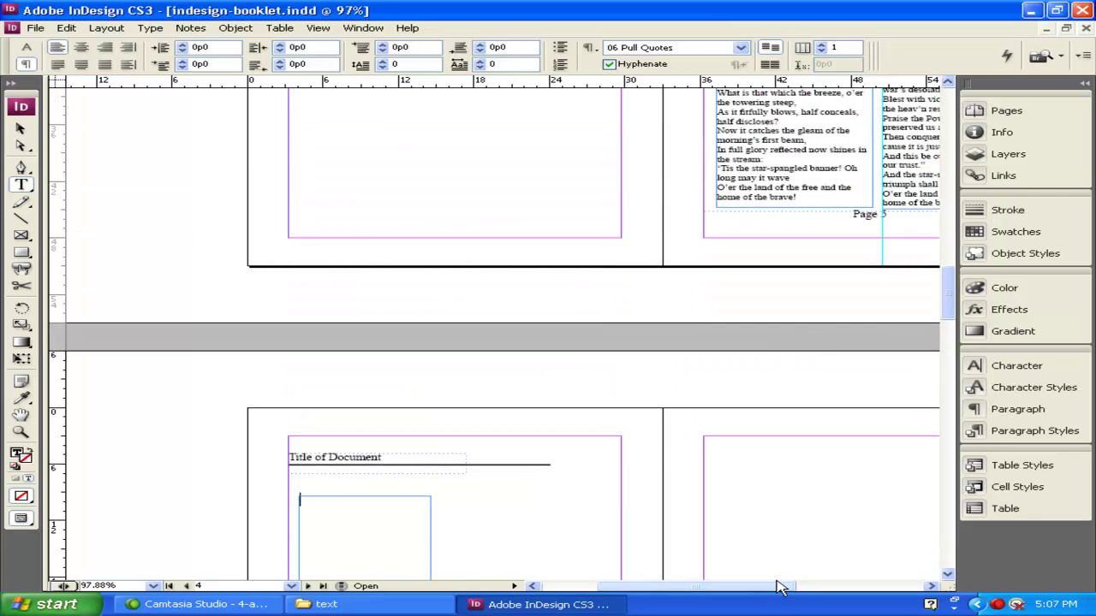
{"action": "left_click_drag", "start_coordinate": [779, 593], "coordinate": [809, 585]}
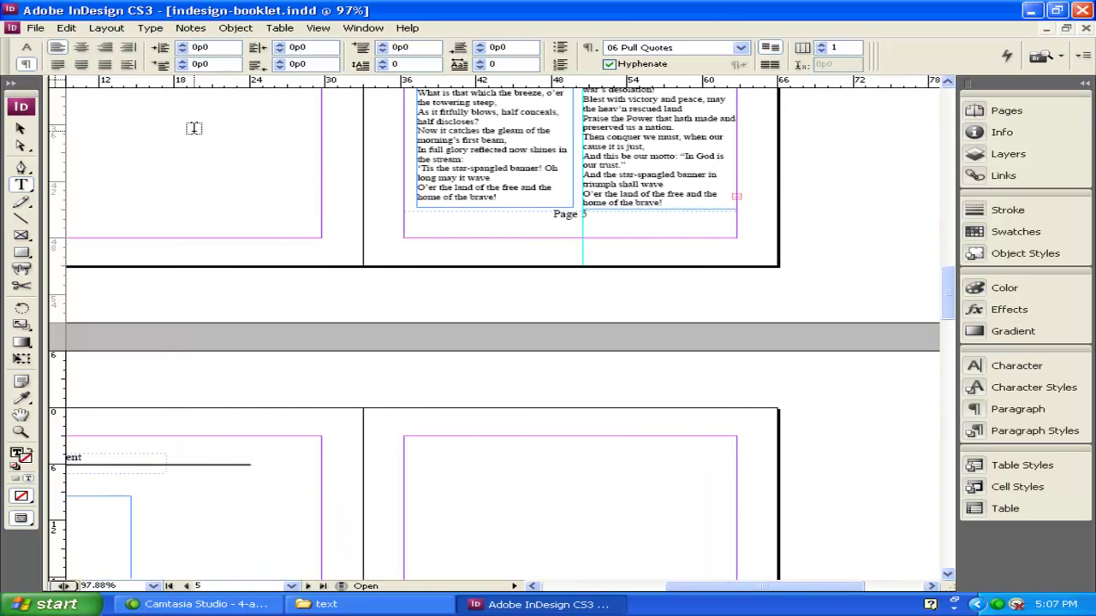
Load the right column's overset text and flow it into the empty frame on page 6
{"action": "left_click", "coordinate": [20, 128]}
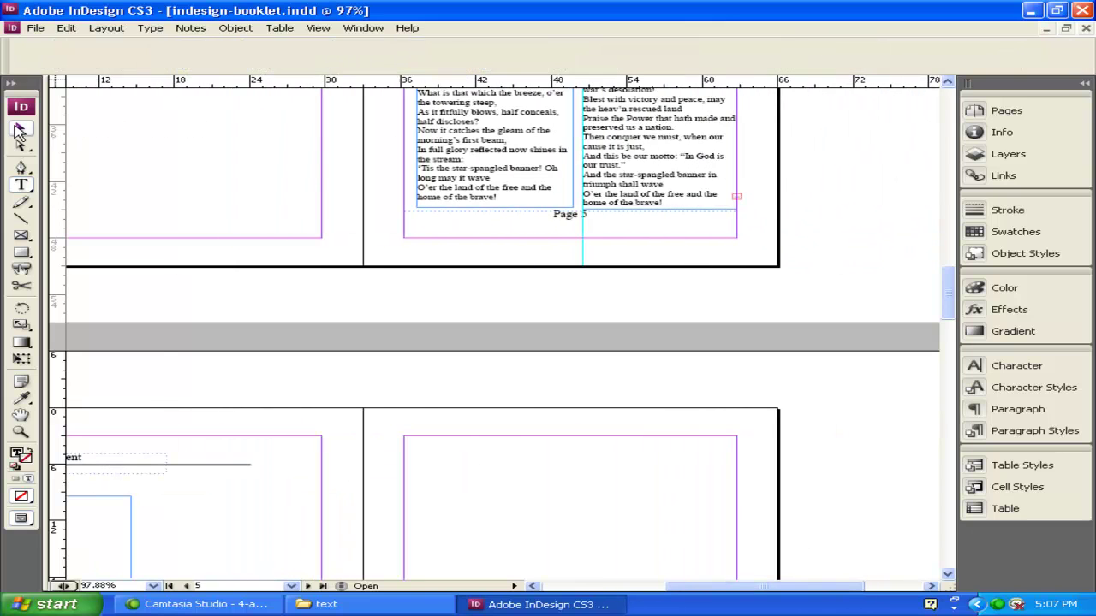
{"action": "left_click", "coordinate": [740, 198]}
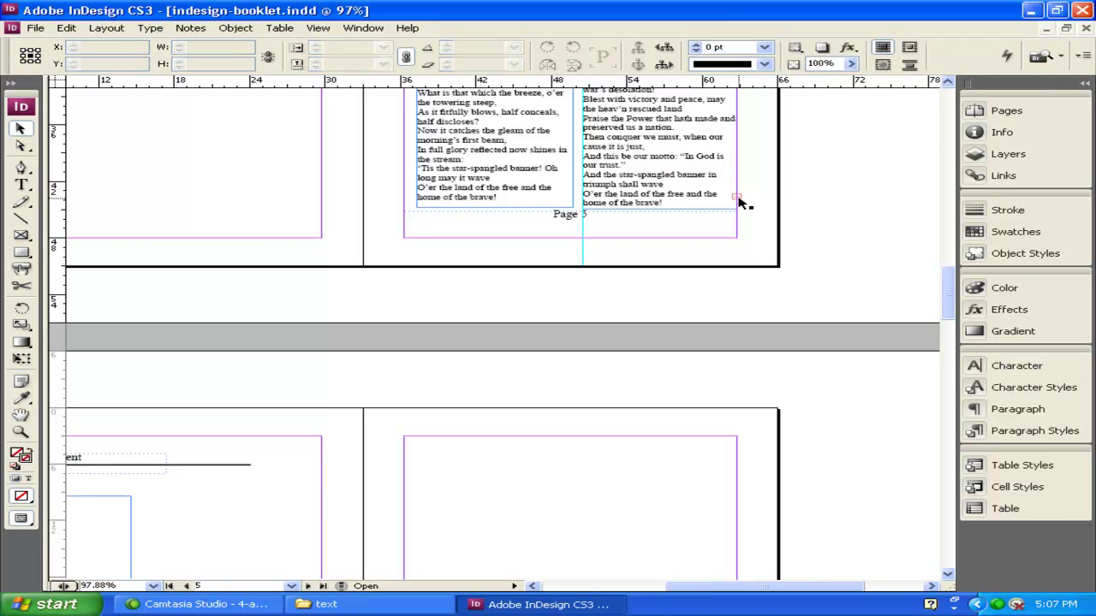
{"action": "left_click", "coordinate": [739, 197]}
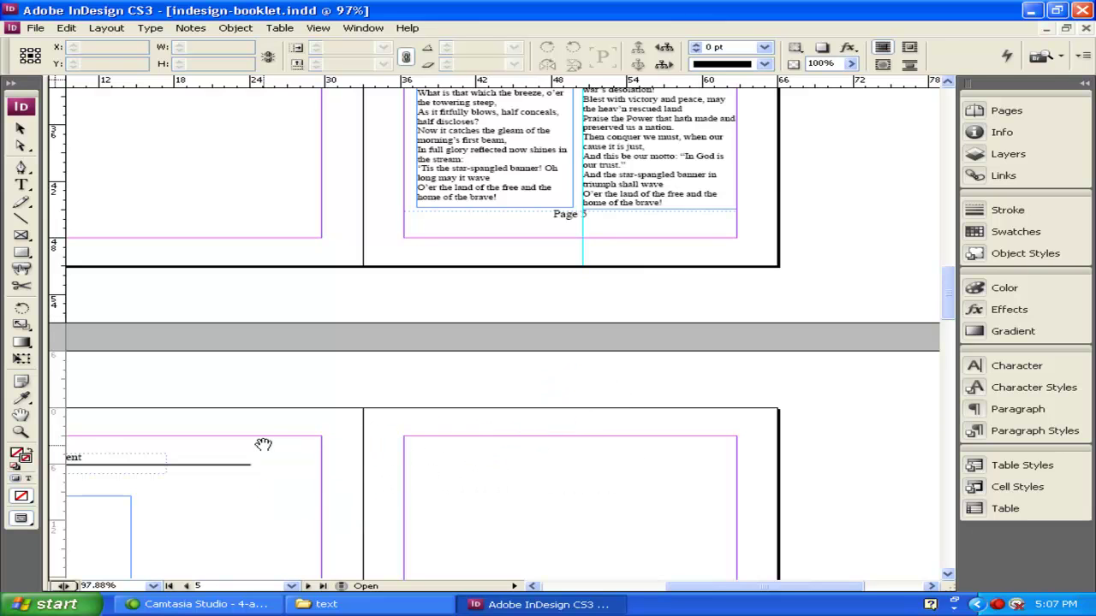
{"action": "left_click_drag", "start_coordinate": [220, 450], "coordinate": [551, 180]}
{"action": "left_click", "coordinate": [370, 234]}
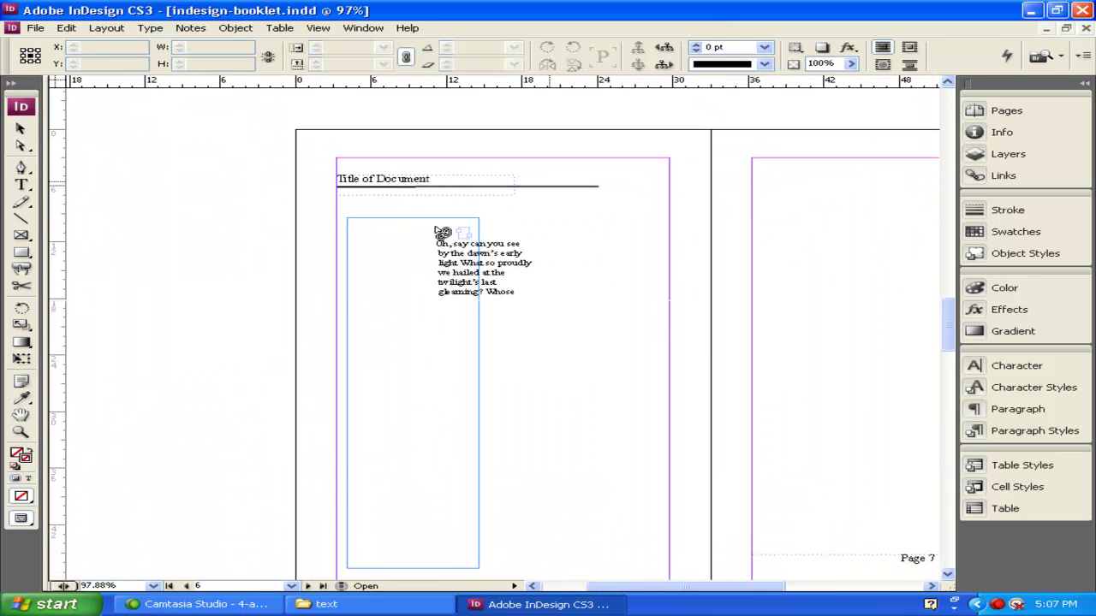
{"action": "left_click", "coordinate": [368, 234]}
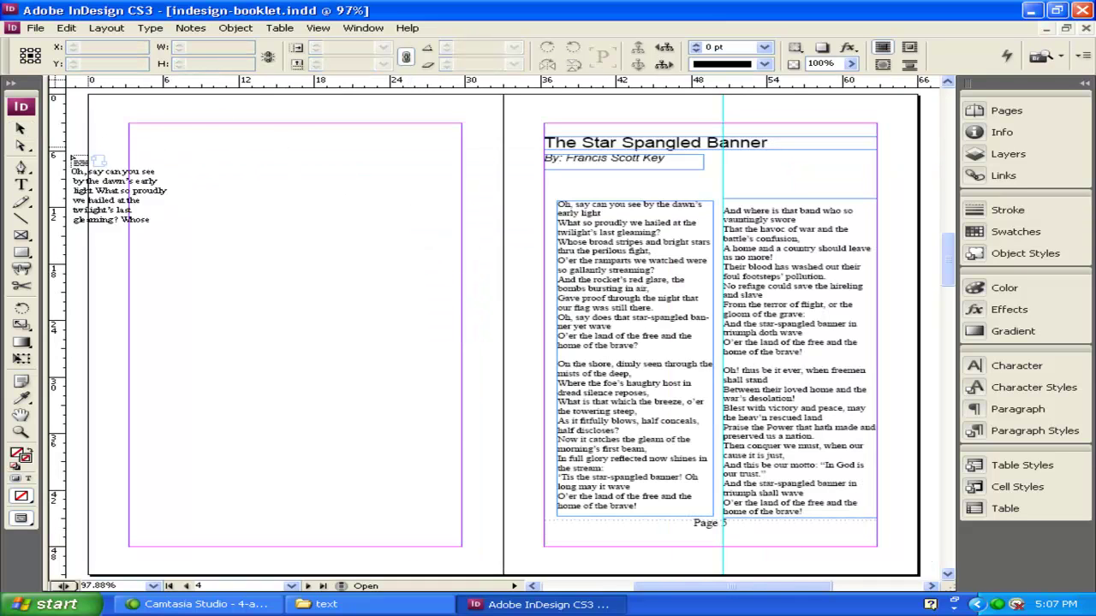
Draw a small text frame below the right poem column
{"action": "left_click", "coordinate": [21, 184]}
{"action": "scroll", "coordinate": [744, 402], "scroll_direction": "down", "scroll_amount": 3}
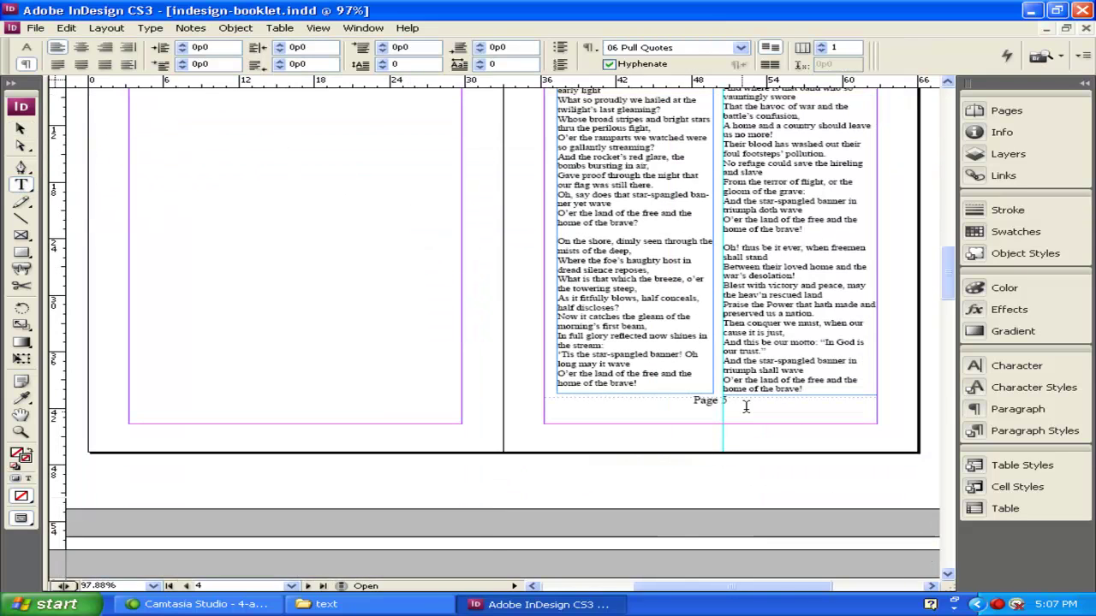
{"action": "left_click_drag", "start_coordinate": [740, 406], "coordinate": [893, 428]}
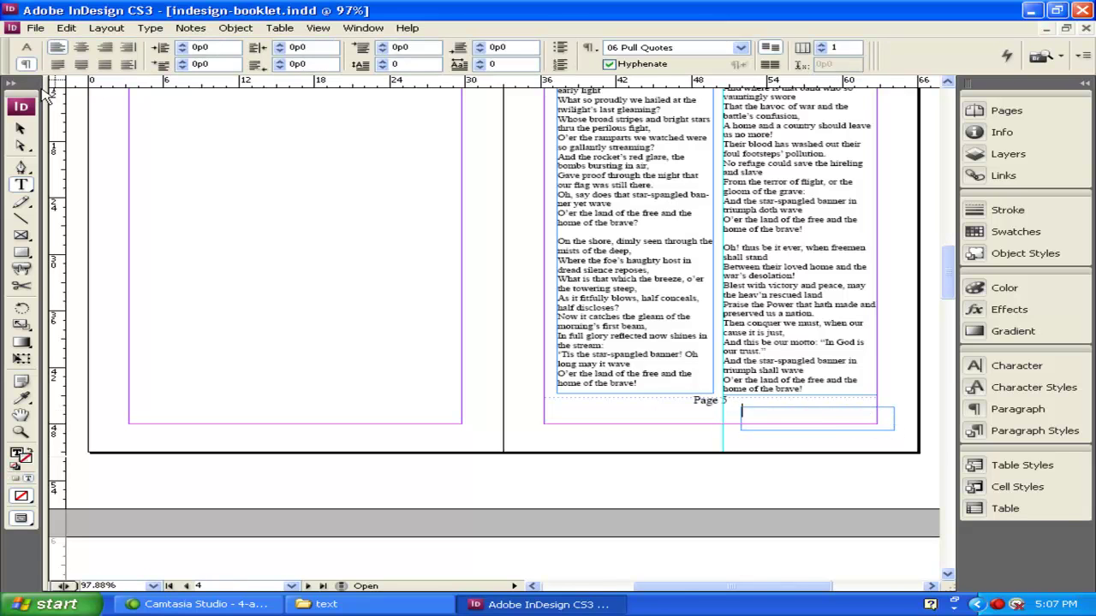
Flow the source URL overflow into that frame, widen it, and move it under the left column
{"action": "left_click", "coordinate": [20, 127]}
{"action": "left_click", "coordinate": [860, 347]}
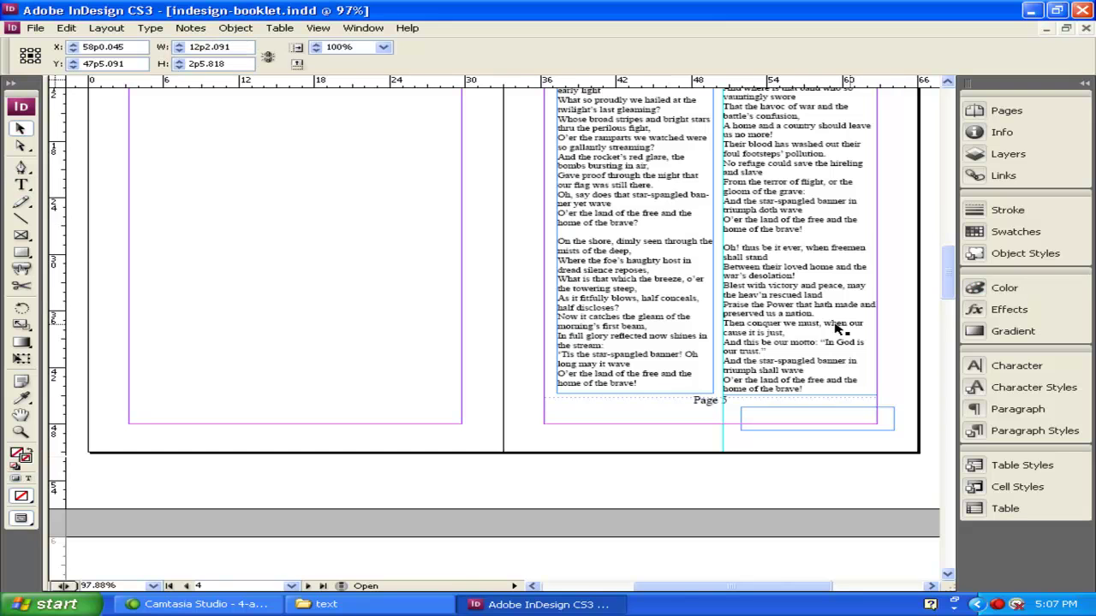
{"action": "left_click", "coordinate": [875, 383]}
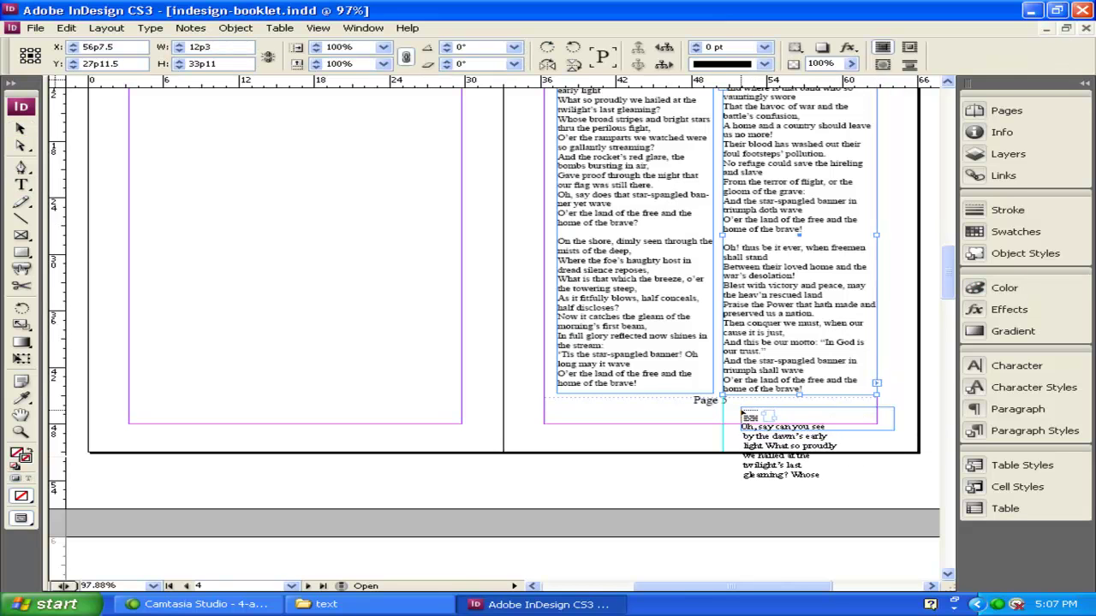
{"action": "key", "text": "Escape"}
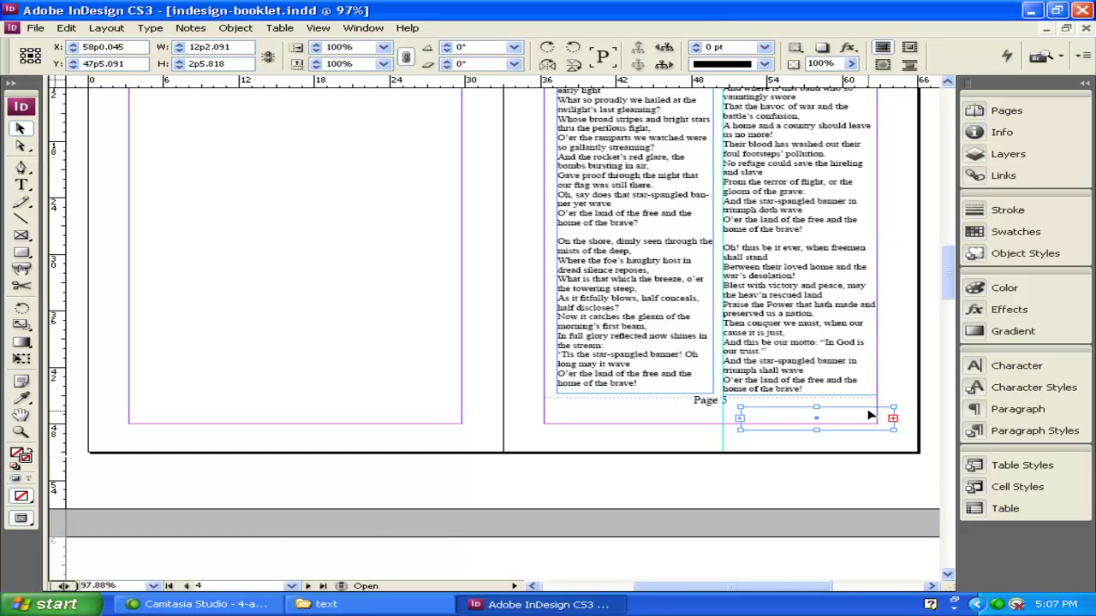
{"action": "left_click_drag", "start_coordinate": [894, 432], "coordinate": [728, 442]}
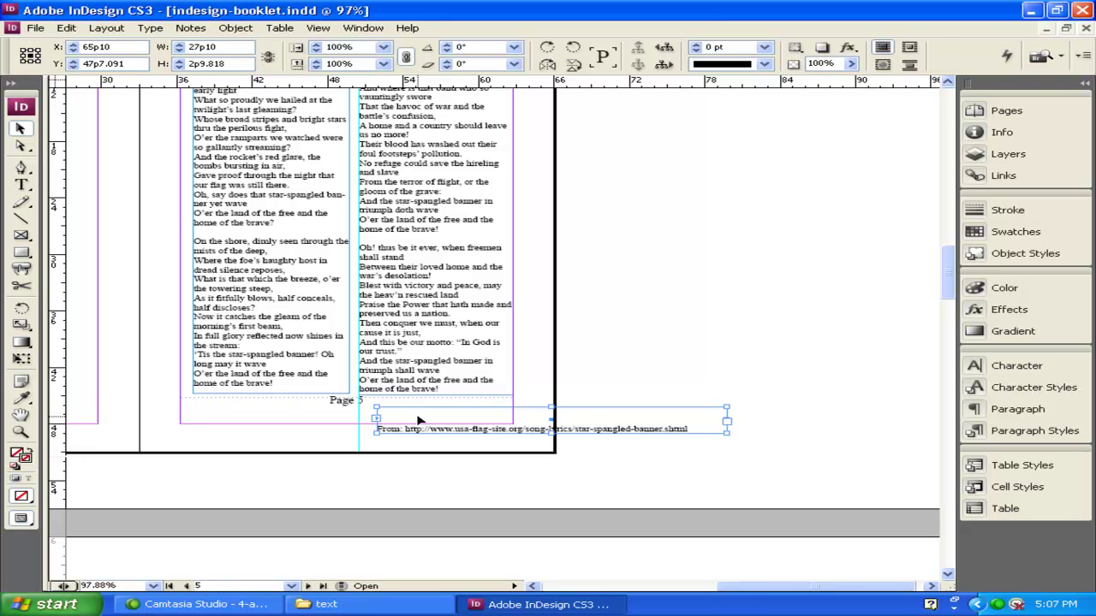
{"action": "left_click_drag", "start_coordinate": [408, 434], "coordinate": [240, 415]}
{"action": "scroll", "coordinate": [244, 411], "scroll_direction": "up", "scroll_amount": 3}
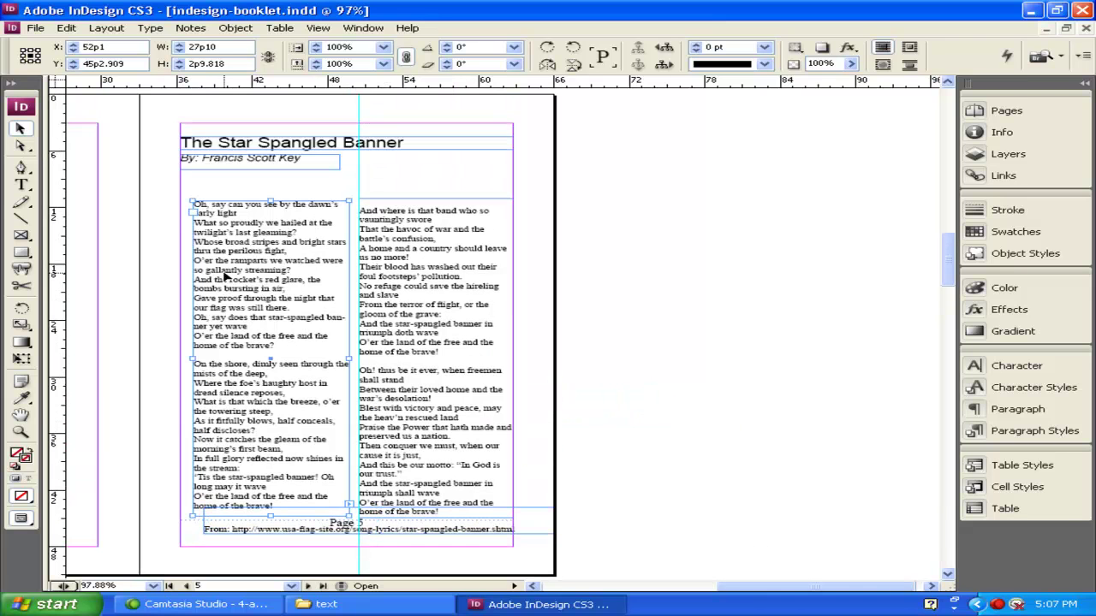
Move both poem columns up directly under the byline
{"action": "left_click_drag", "start_coordinate": [224, 283], "coordinate": [219, 260]}
{"action": "left_click", "coordinate": [389, 253]}
{"action": "left_click_drag", "start_coordinate": [390, 252], "coordinate": [398, 230]}
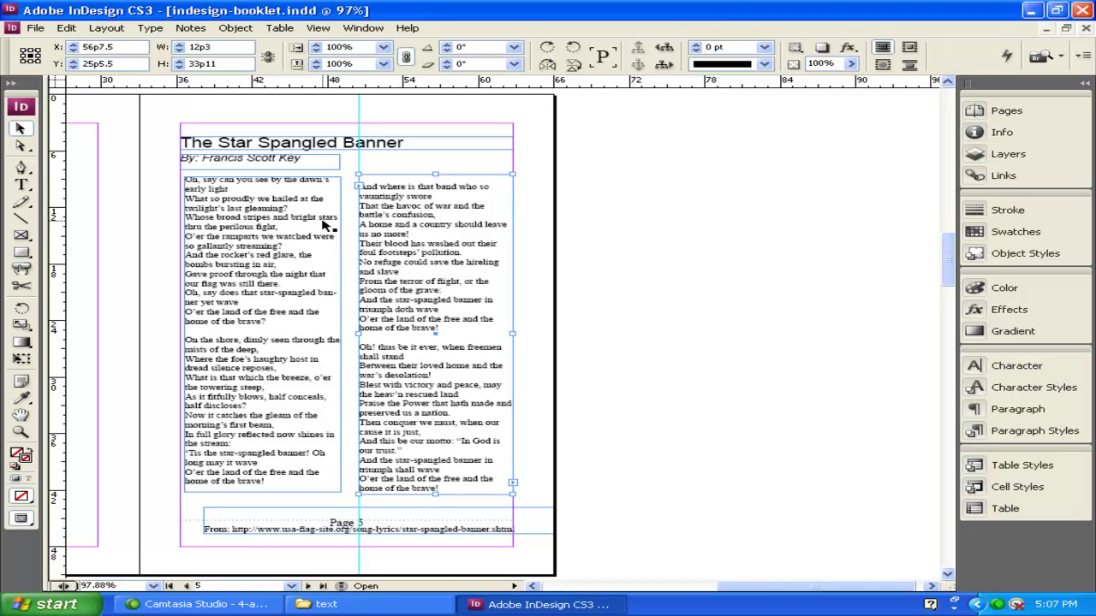
Align the top edges of both poem columns using the Align panel
{"action": "left_click", "coordinate": [291, 232]}
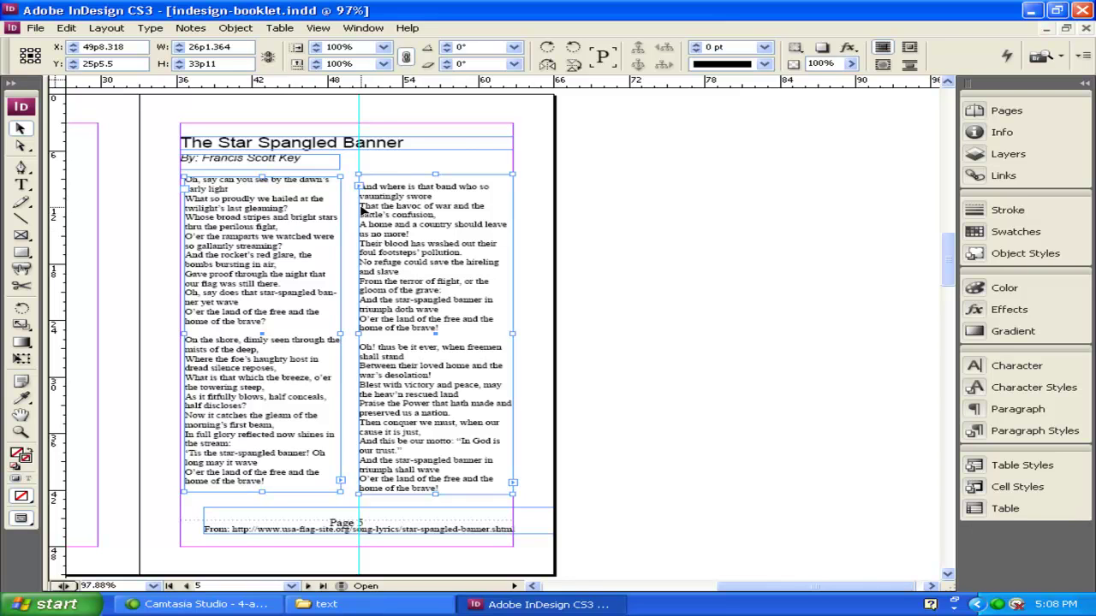
{"action": "left_click", "coordinate": [363, 28]}
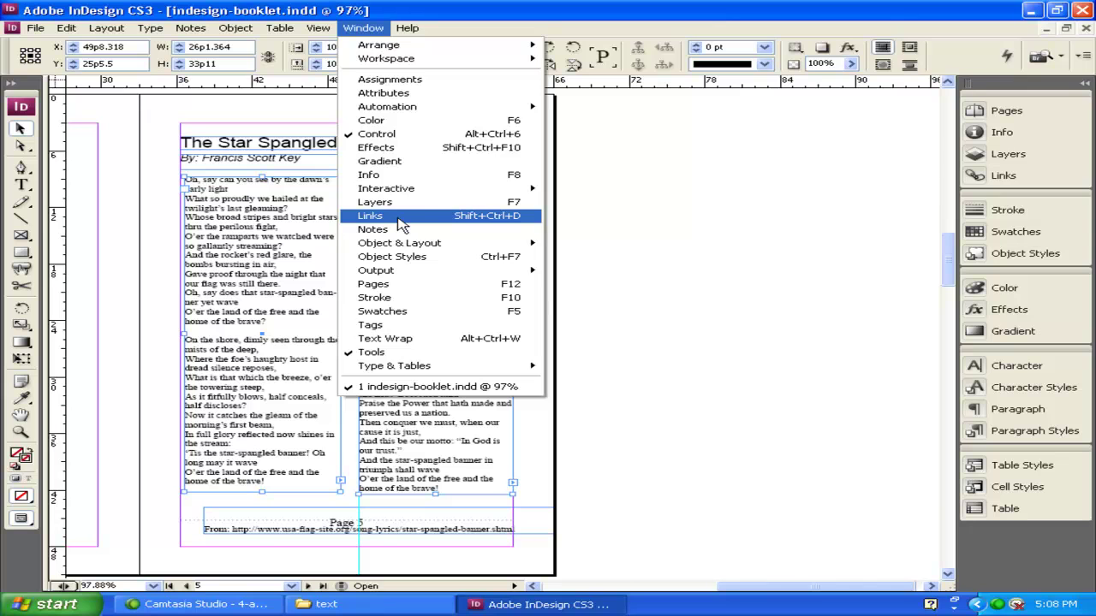
{"action": "mouse_move", "coordinate": [392, 247]}
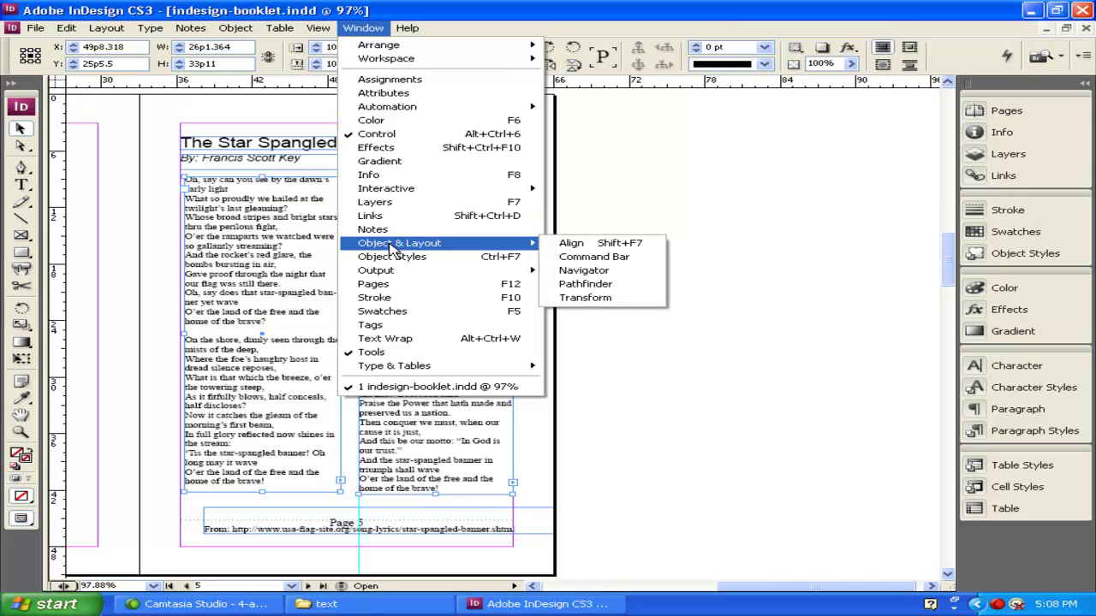
{"action": "left_click", "coordinate": [571, 245]}
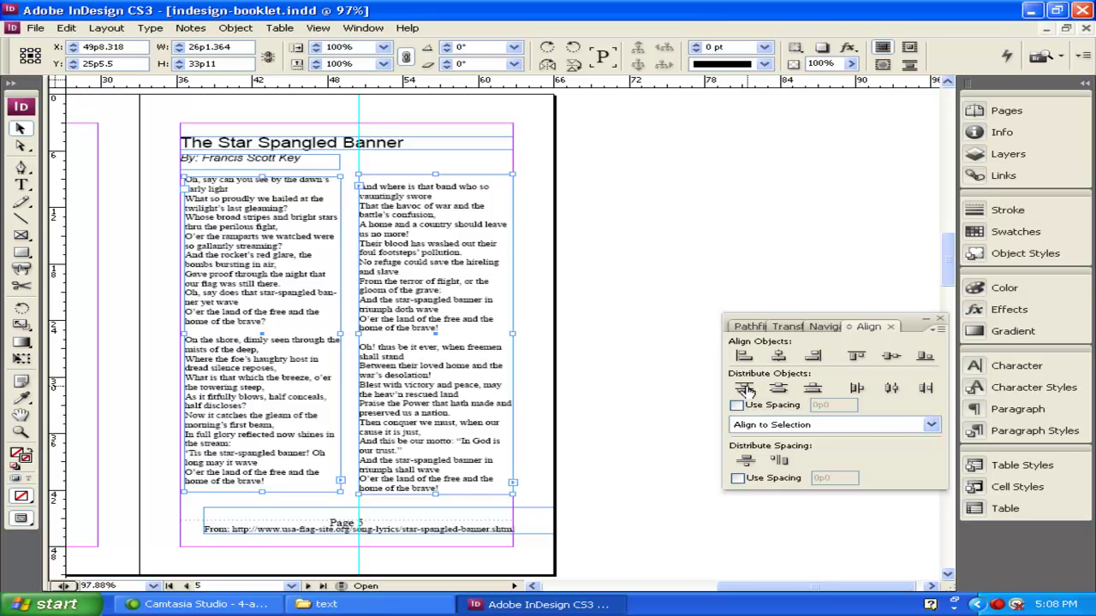
{"action": "left_click", "coordinate": [857, 356]}
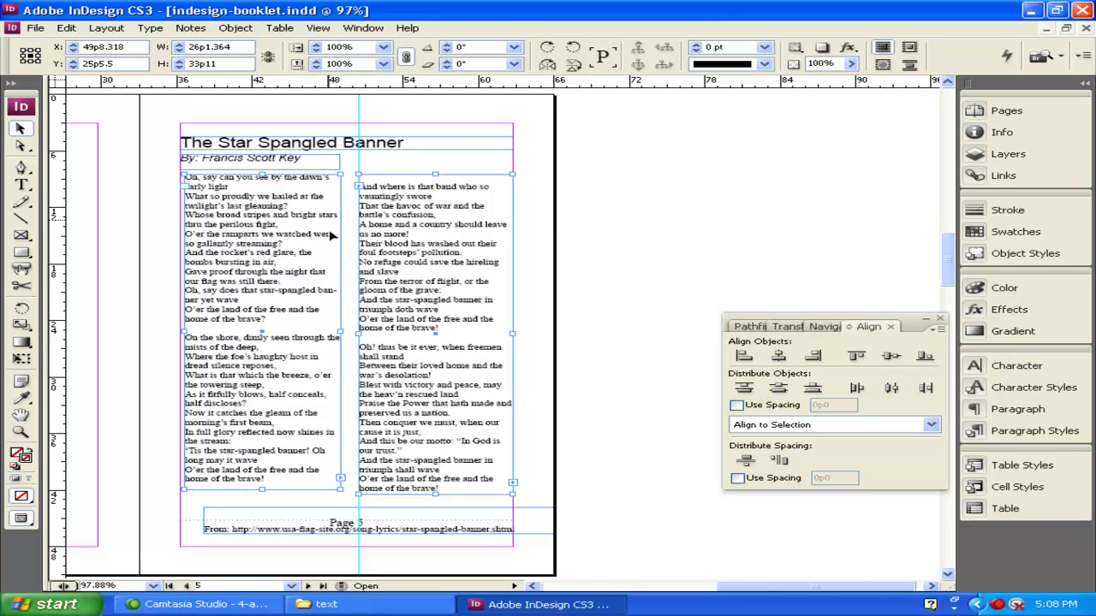
{"action": "left_click", "coordinate": [404, 164]}
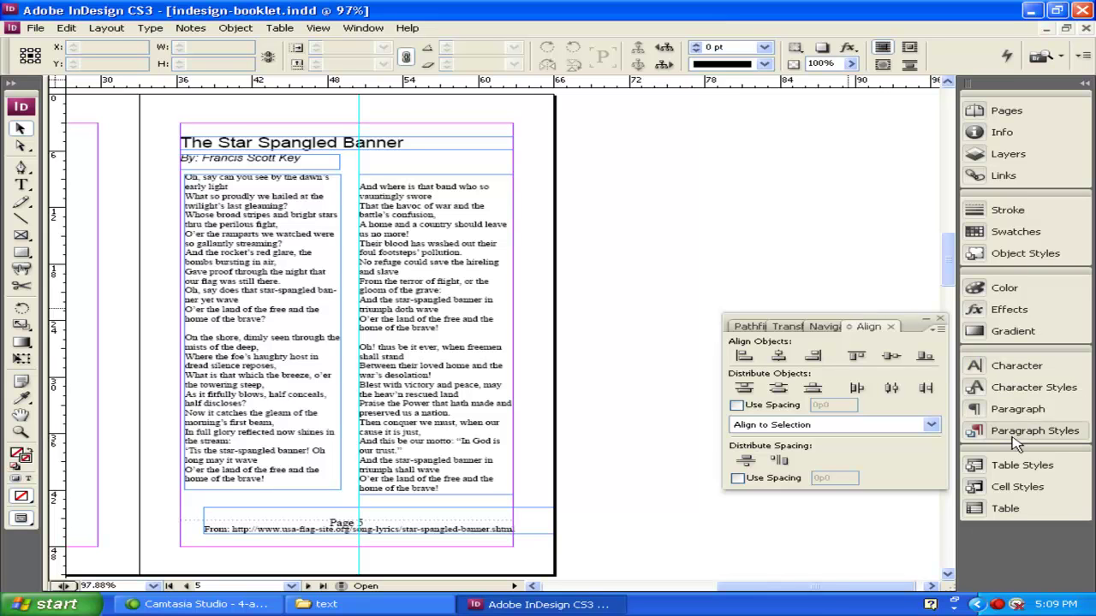
Open the 03 Body Text style options and review Basic Character Formats, Paragraph Rules and Justification
{"action": "left_click", "coordinate": [980, 432]}
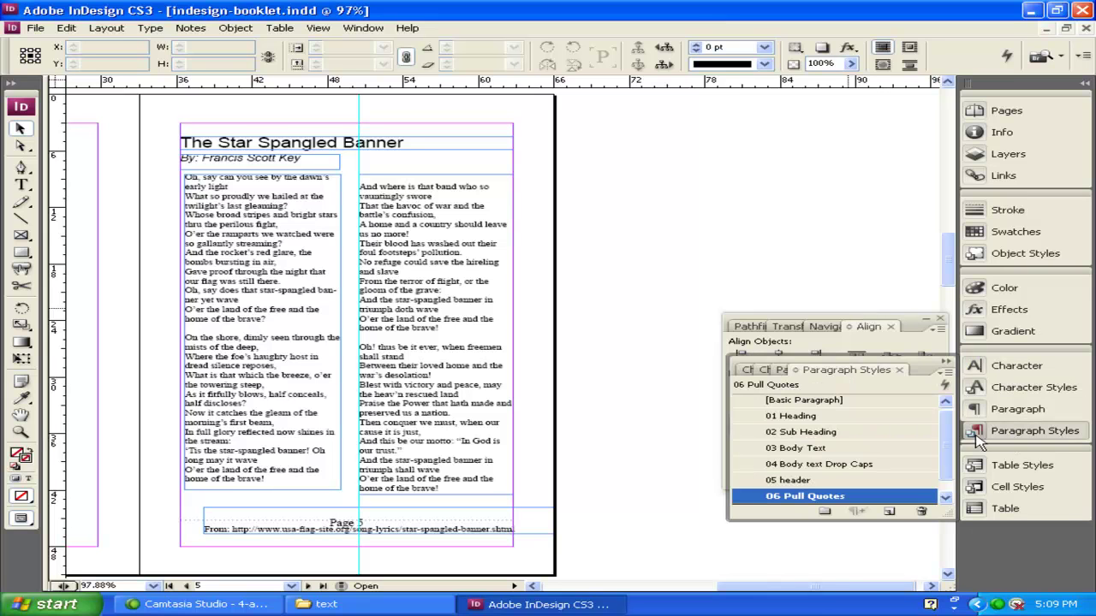
{"action": "left_click", "coordinate": [796, 448]}
{"action": "double_click", "coordinate": [786, 451]}
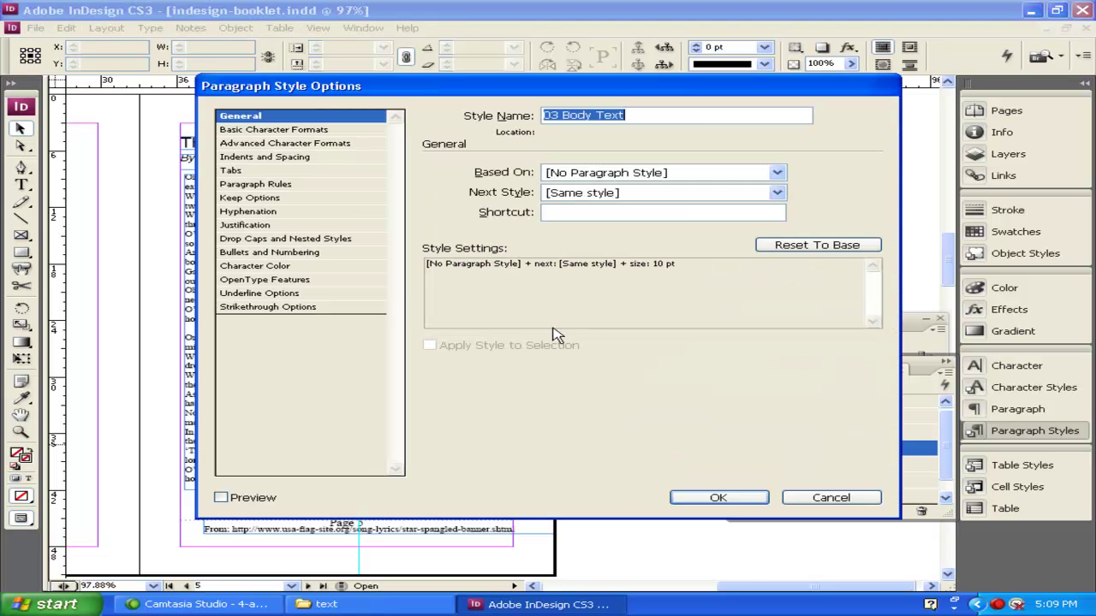
{"action": "left_click", "coordinate": [264, 131]}
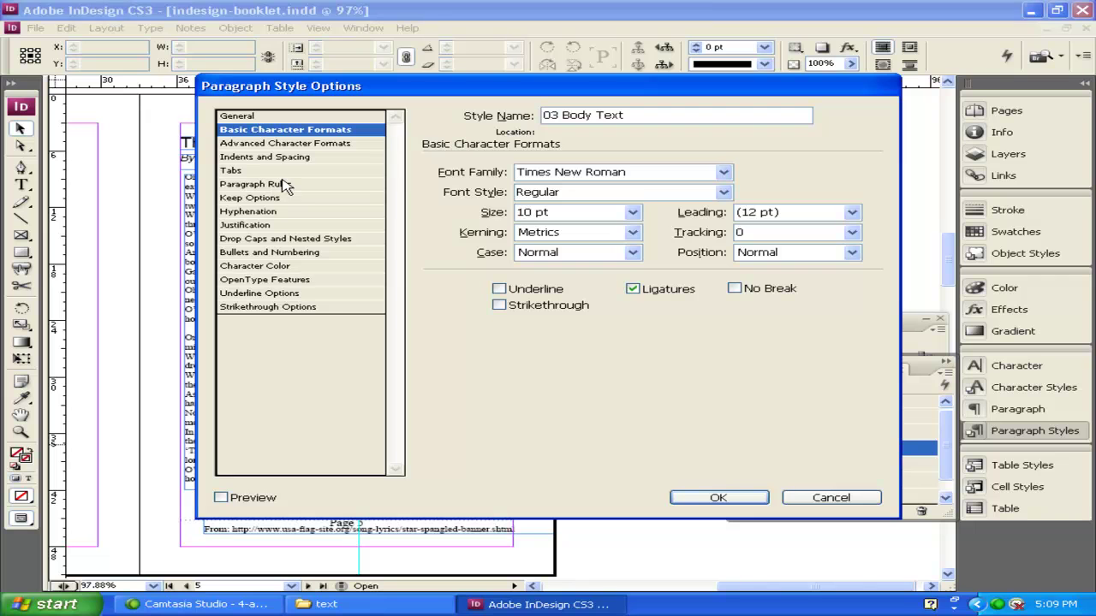
{"action": "left_click", "coordinate": [249, 186]}
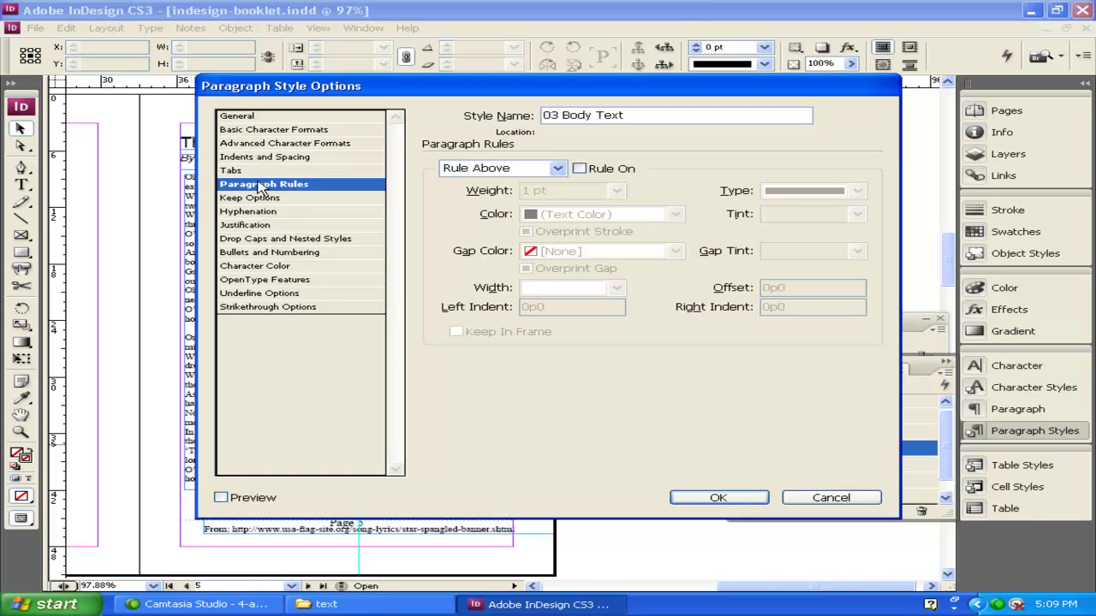
{"action": "left_click", "coordinate": [260, 226]}
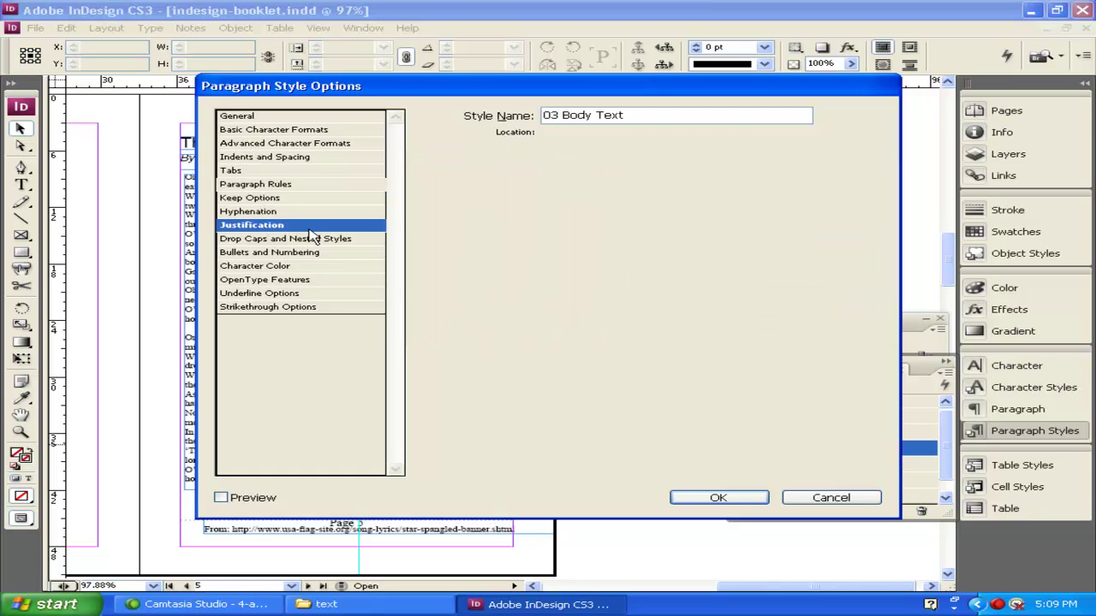